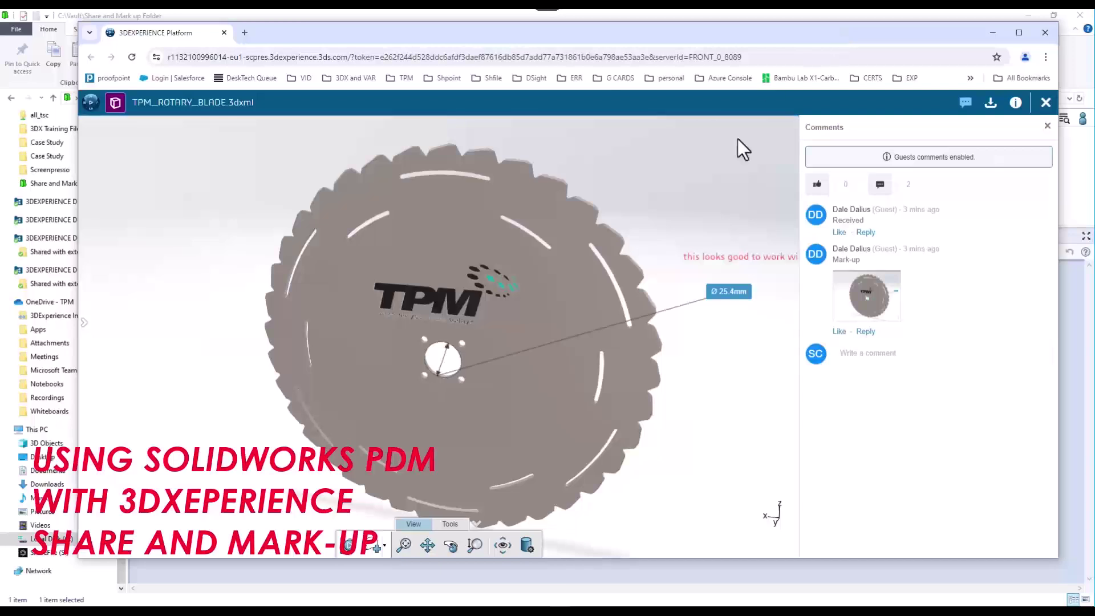
{"action": "left_click", "coordinate": [969, 106]}
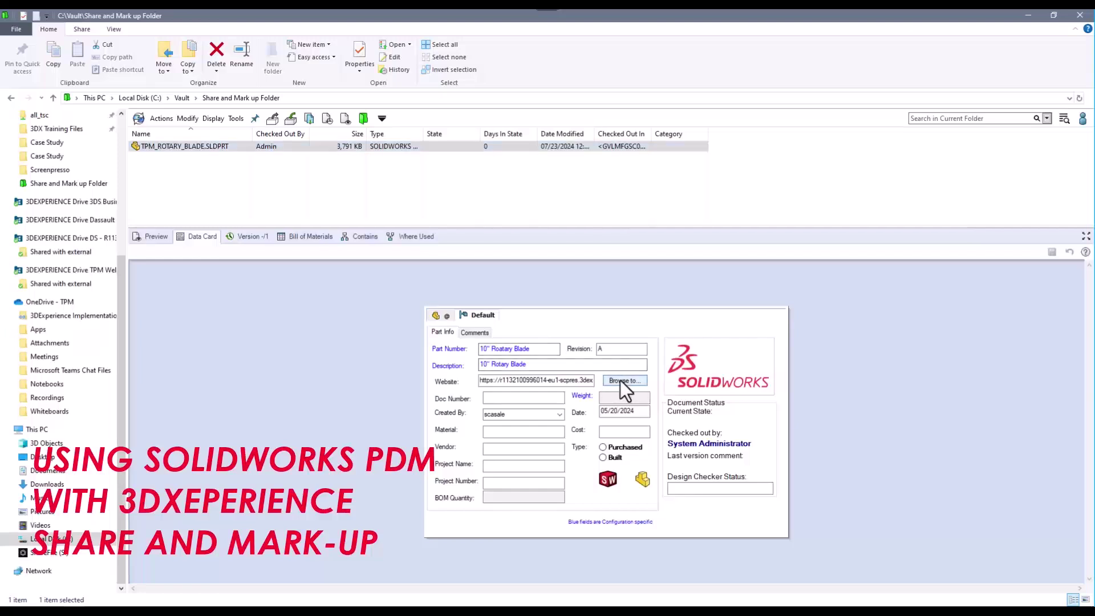
{"action": "left_click", "coordinate": [622, 380]}
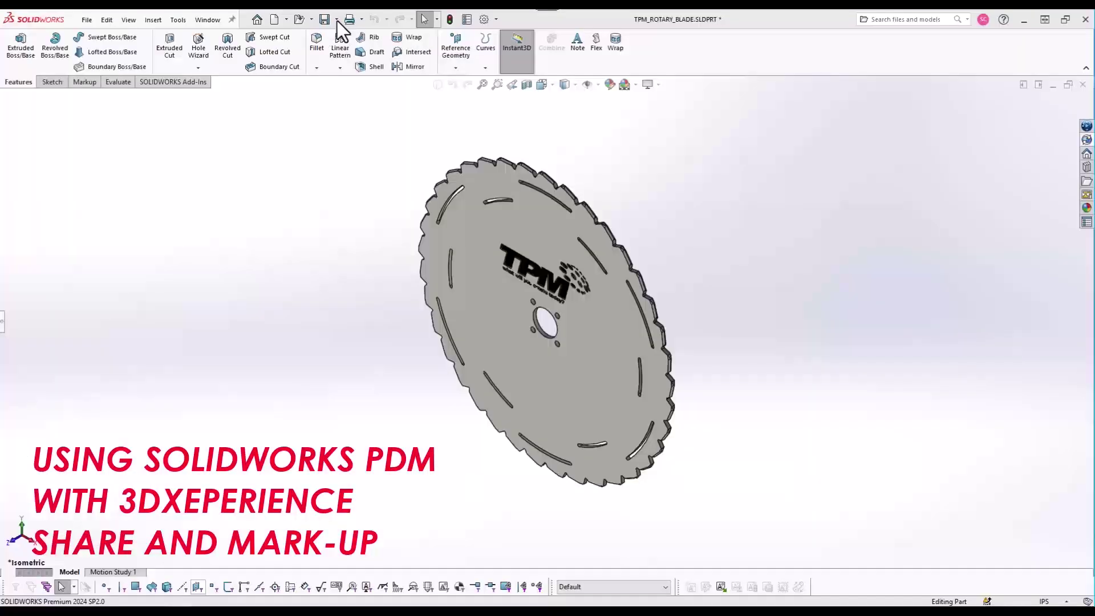
Step: Save TPM_ROTARY_BLADE.SLDPRT as a SOLIDWORKS Part in the vault's Share and Mark up Folder and accept its data card properties
{"action": "left_click", "coordinate": [337, 21]}
{"action": "left_click", "coordinate": [337, 60]}
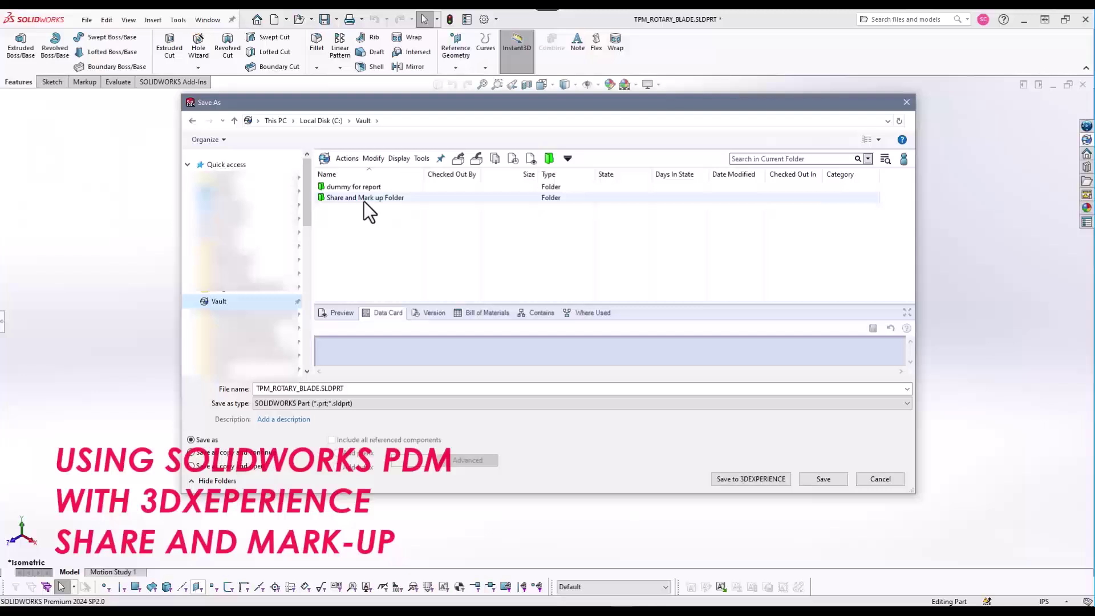
{"action": "left_click", "coordinate": [364, 201]}
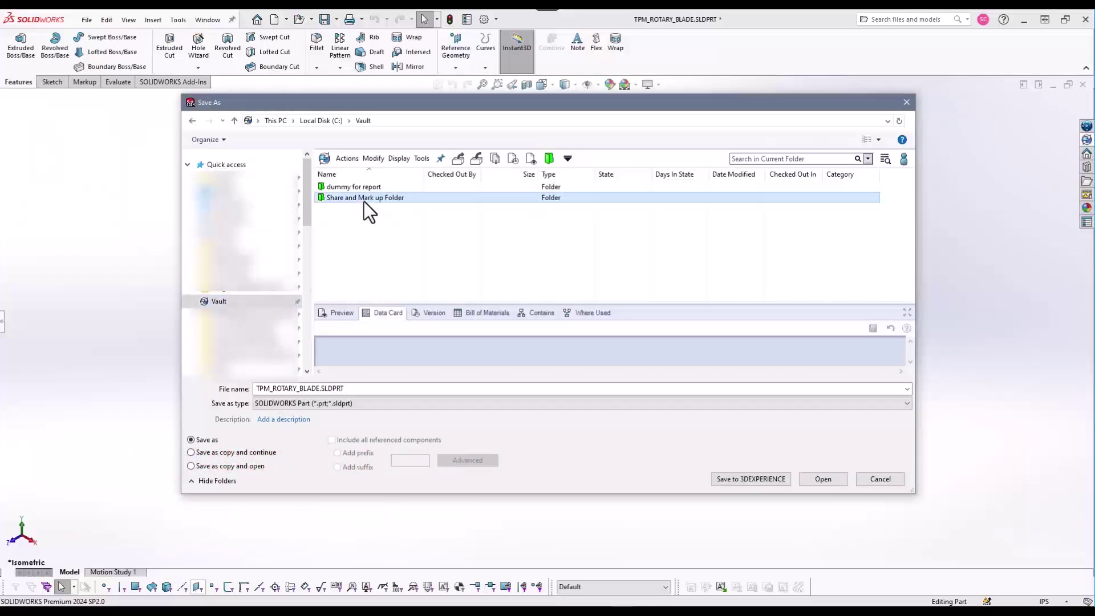
{"action": "double_click", "coordinate": [363, 198]}
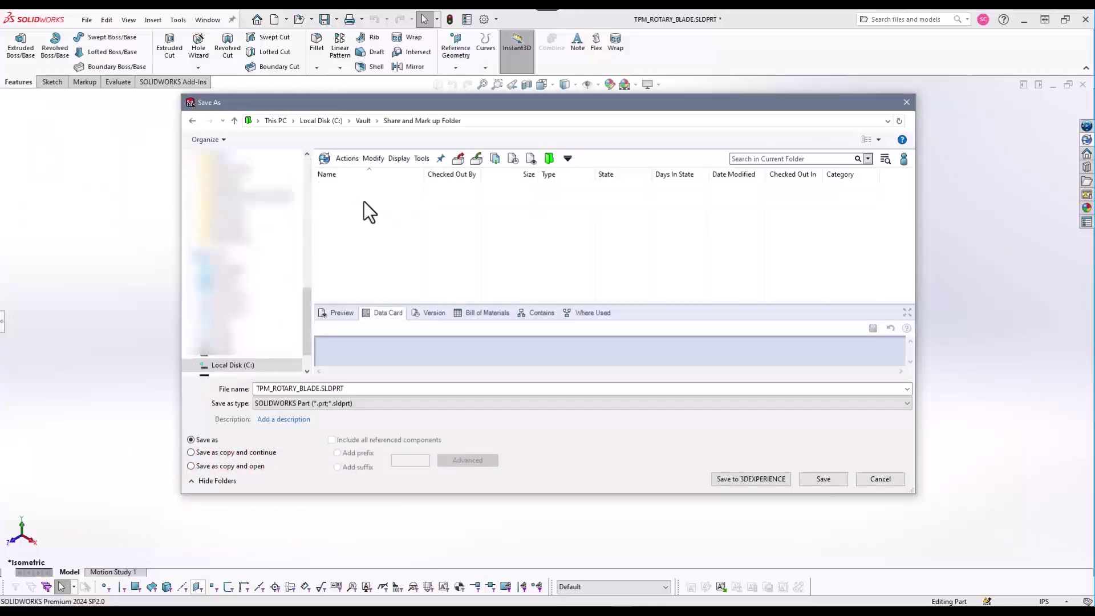
{"action": "left_click", "coordinate": [823, 479]}
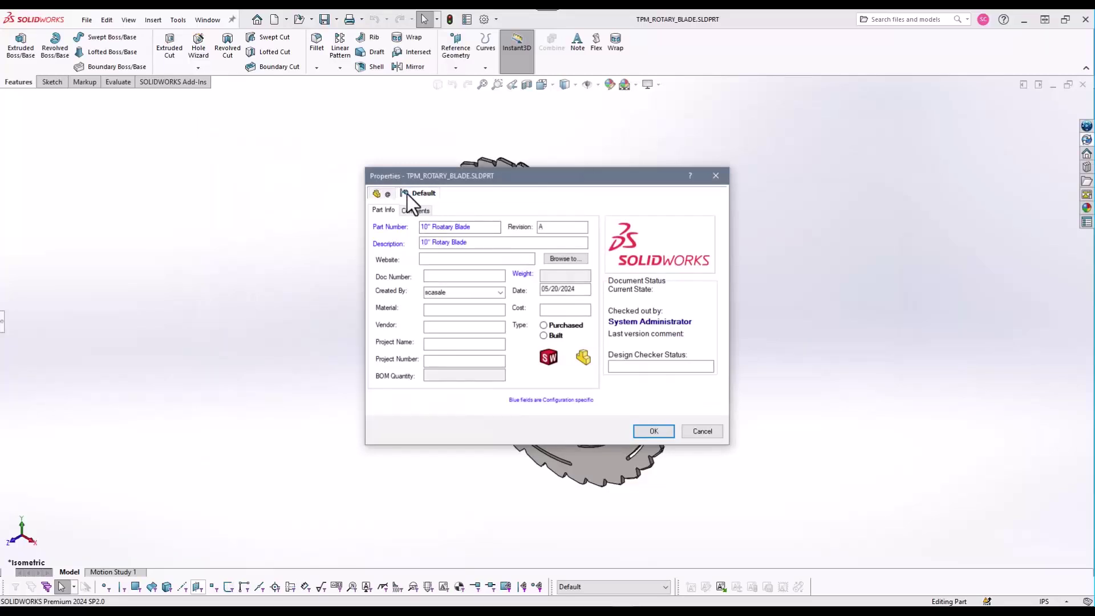
{"action": "left_click", "coordinate": [654, 432]}
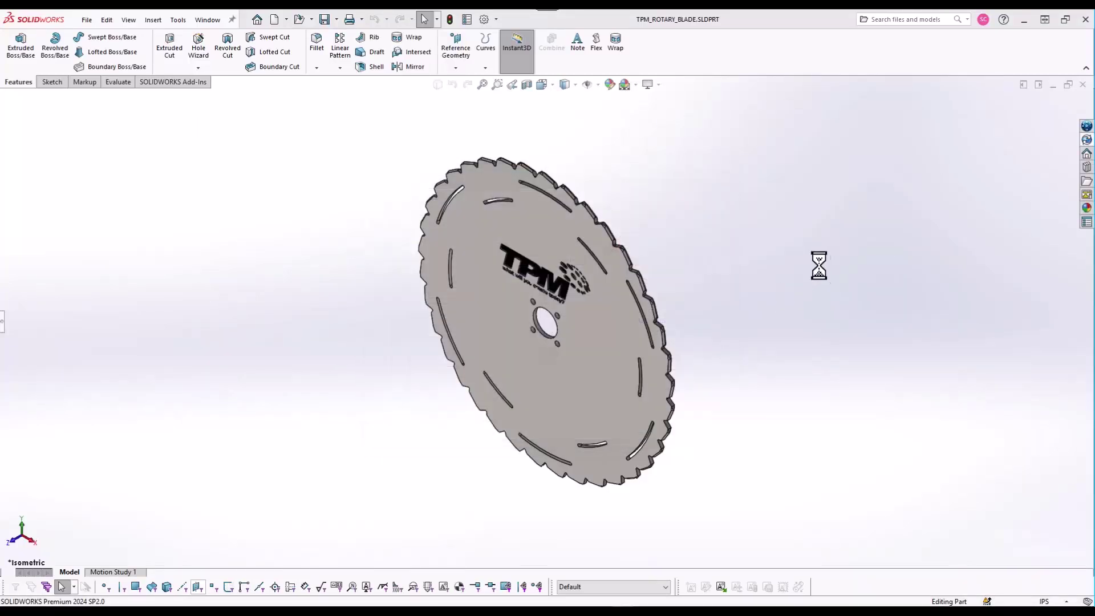
Step: Add the Lifecycle and Collaboration command set to the CommandManager
{"action": "right_click", "coordinate": [187, 86]}
{"action": "mouse_move", "coordinate": [211, 118]}
{"action": "left_click", "coordinate": [392, 326]}
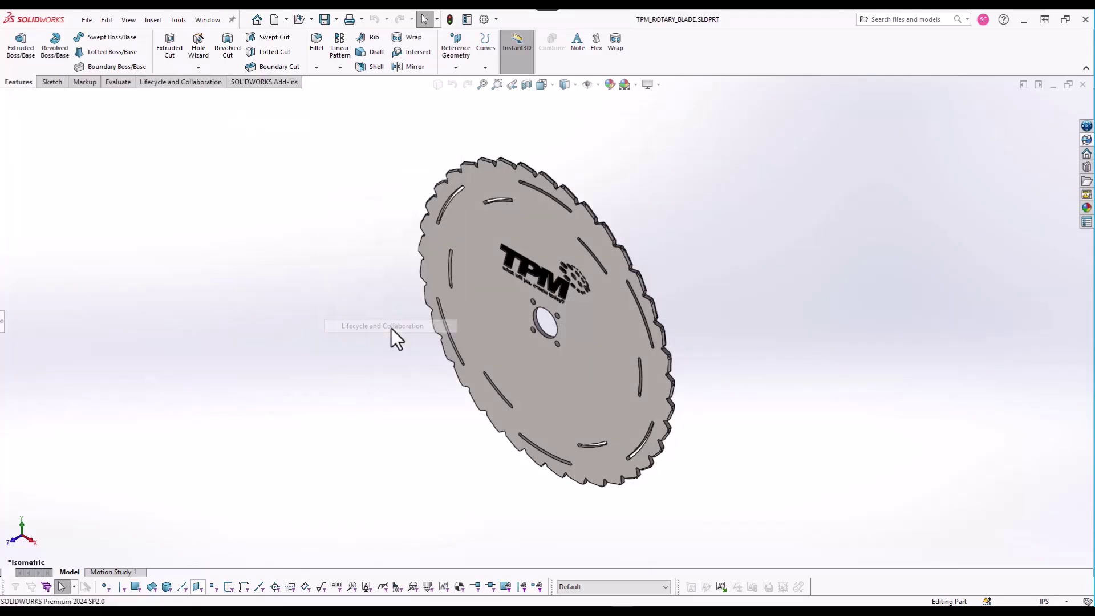
Step: Share TPM_ROTARY_BLADE as a Dassault Systemes 3DXML file and upload it to the 3DDrive folder My File\Share with external
{"action": "left_click", "coordinate": [207, 85]}
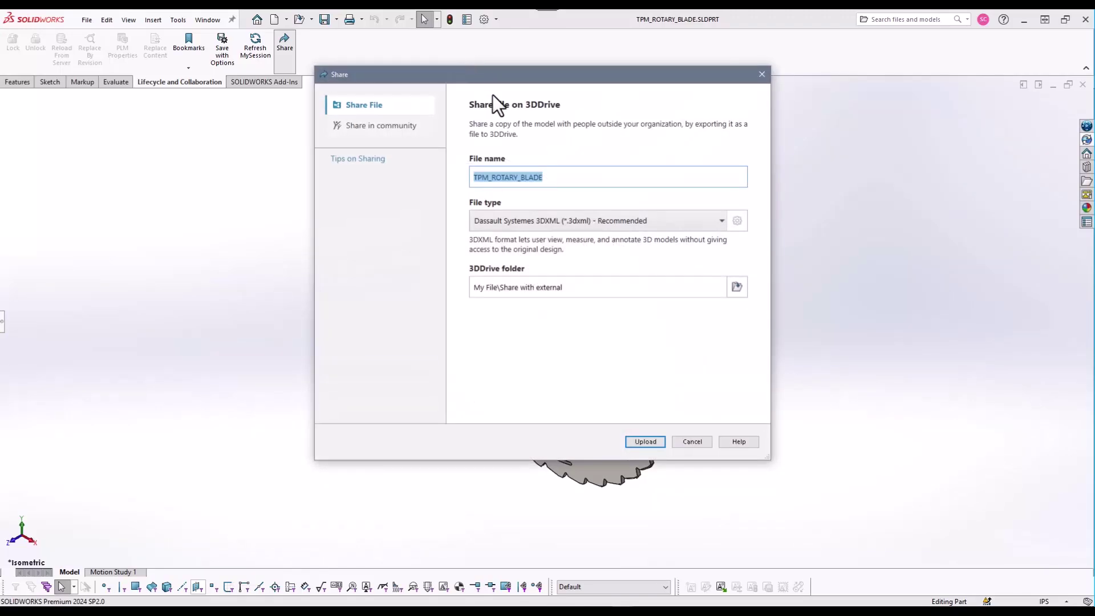
{"action": "left_click", "coordinate": [692, 221]}
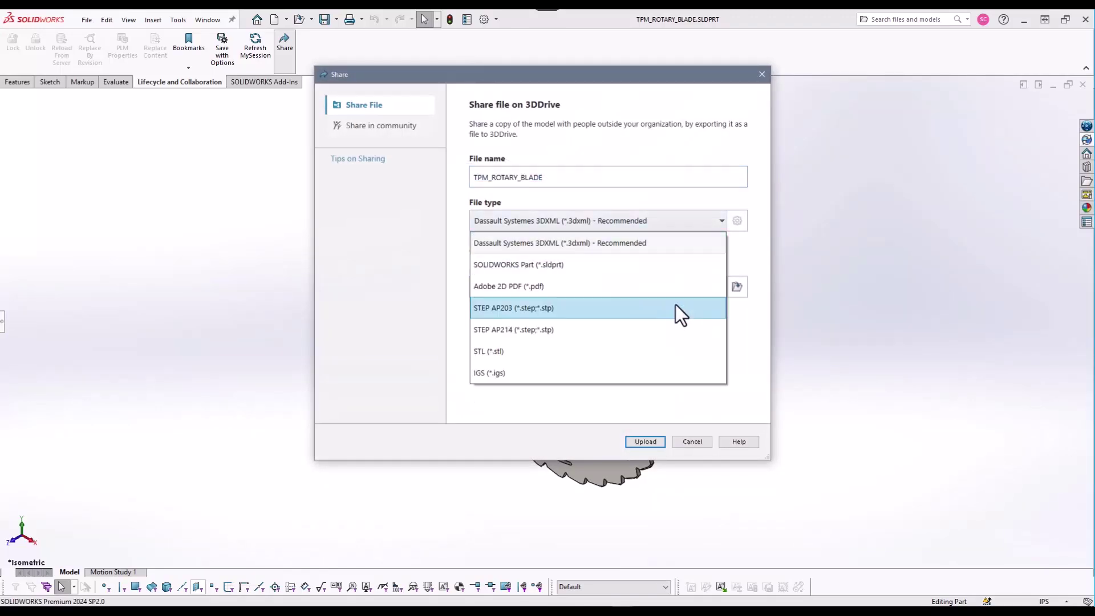
{"action": "left_click", "coordinate": [617, 243]}
{"action": "left_click", "coordinate": [645, 441]}
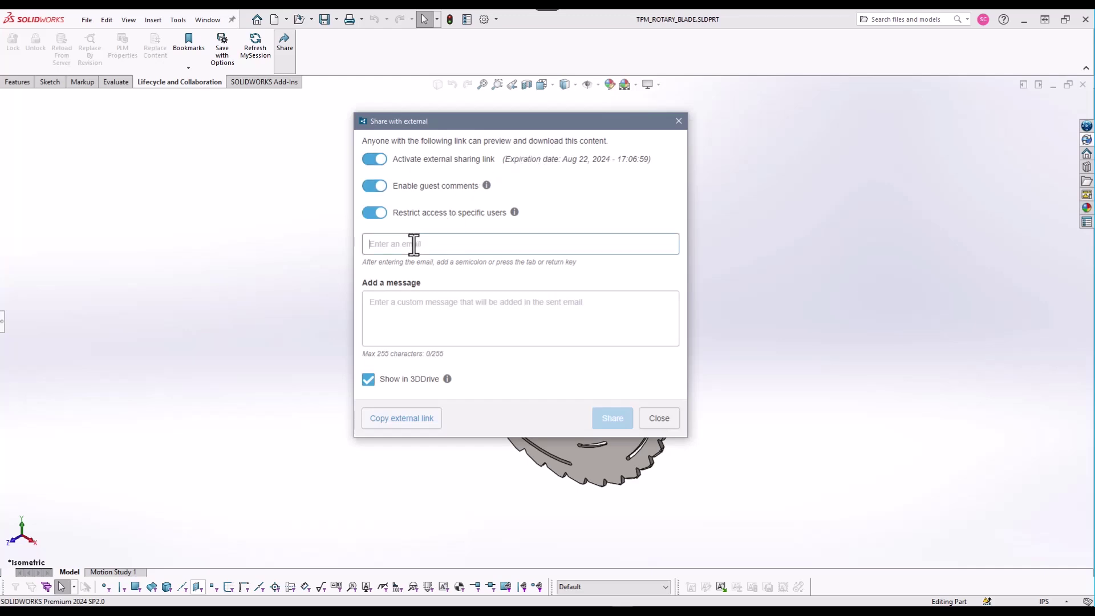
{"action": "key", "text": "ctrl+v"}
{"action": "key", "text": "Return"}
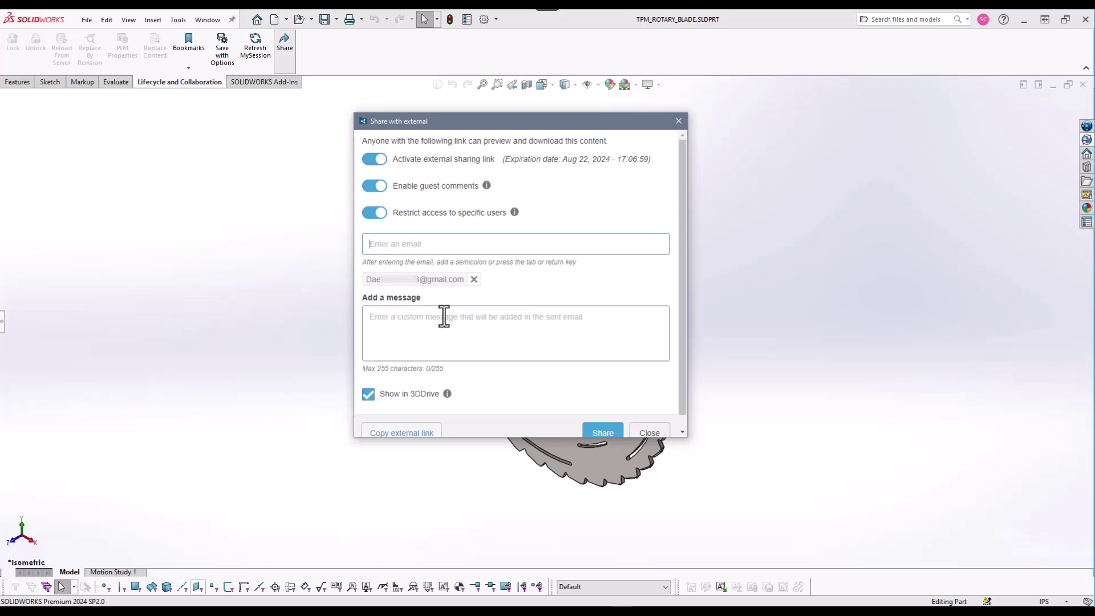
{"action": "left_click", "coordinate": [474, 279]}
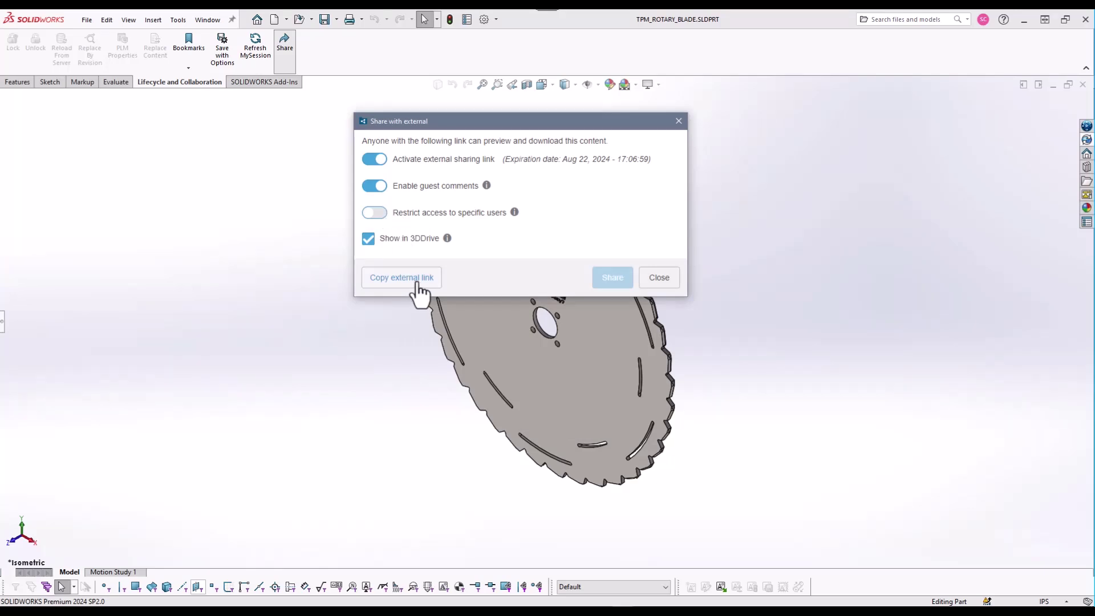
Step: Copy the unrestricted external sharing link, paste it into the Outlook feedback request, send the e-mail and close the sharing dialog
{"action": "left_click", "coordinate": [421, 290]}
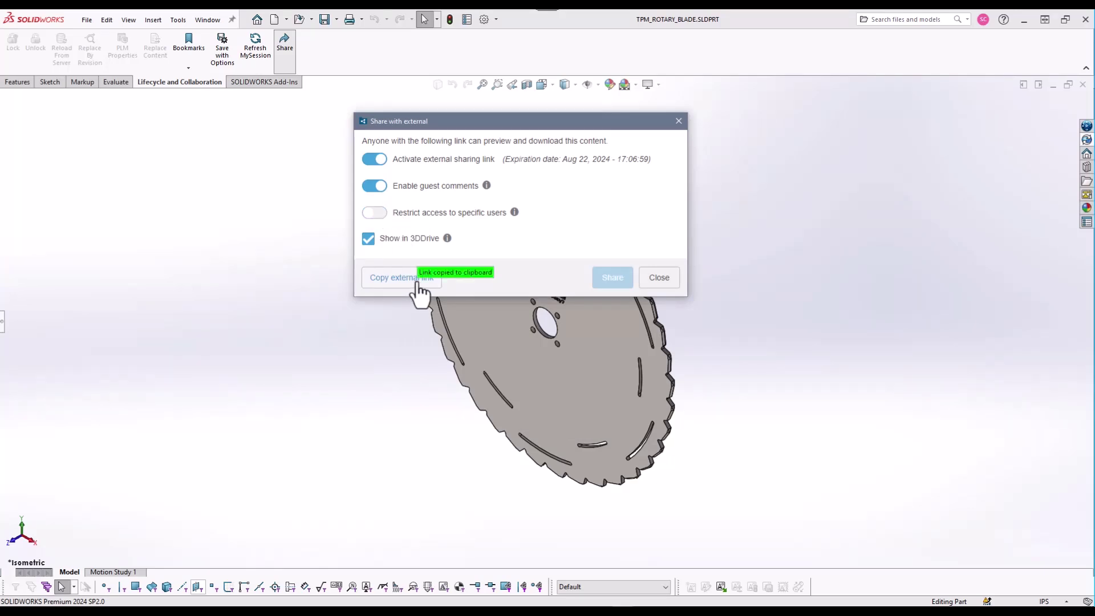
{"action": "key", "text": "alt+Tab"}
{"action": "left_click", "coordinate": [206, 267]}
{"action": "key", "text": "ctrl+v"}
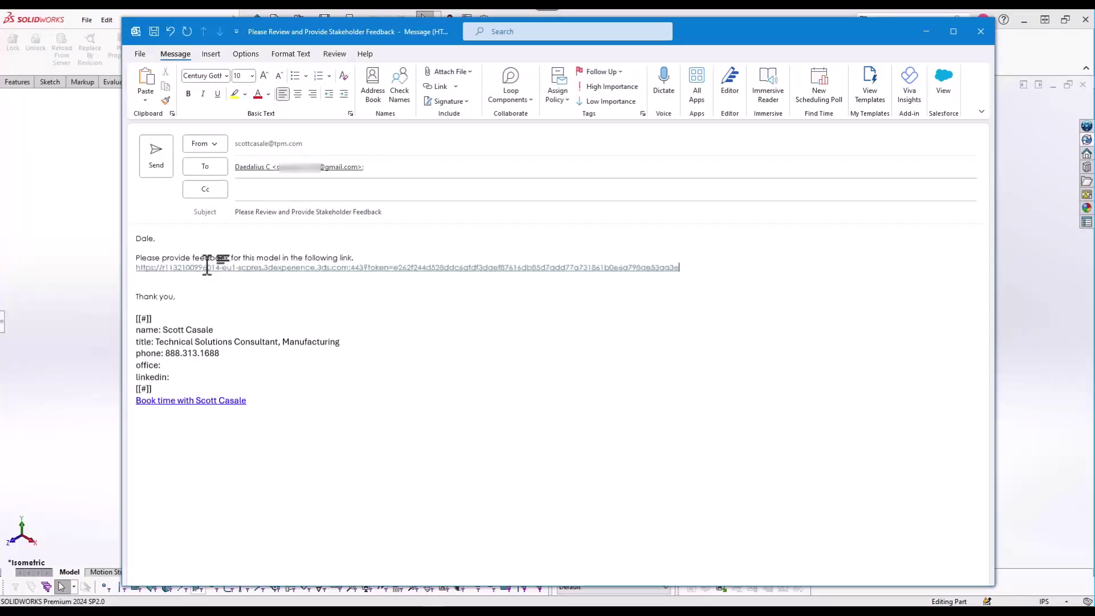
{"action": "left_click", "coordinate": [155, 160]}
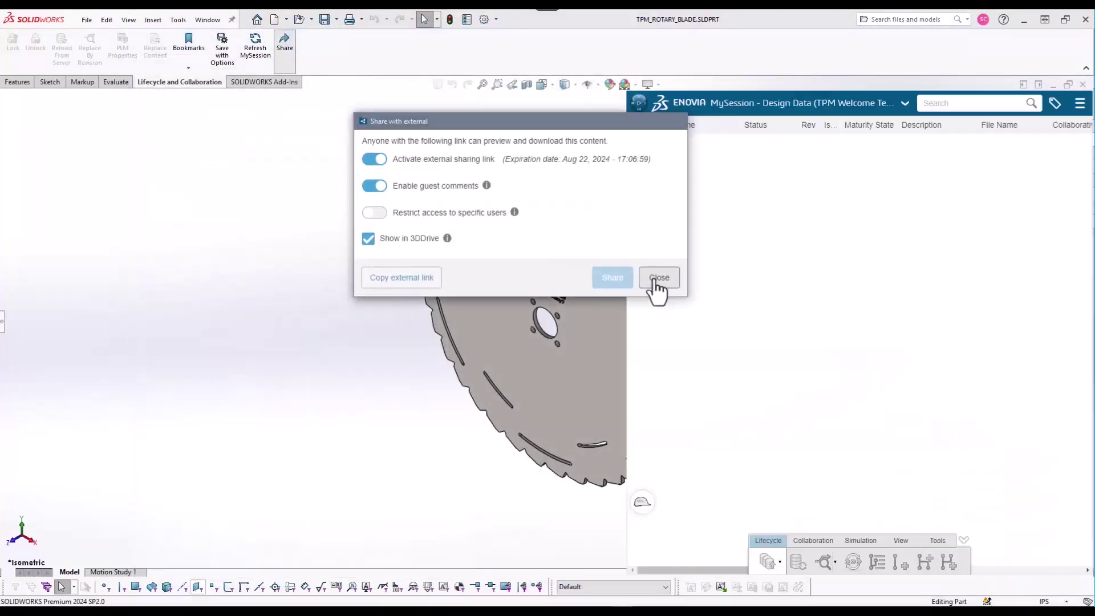
{"action": "left_click", "coordinate": [657, 278]}
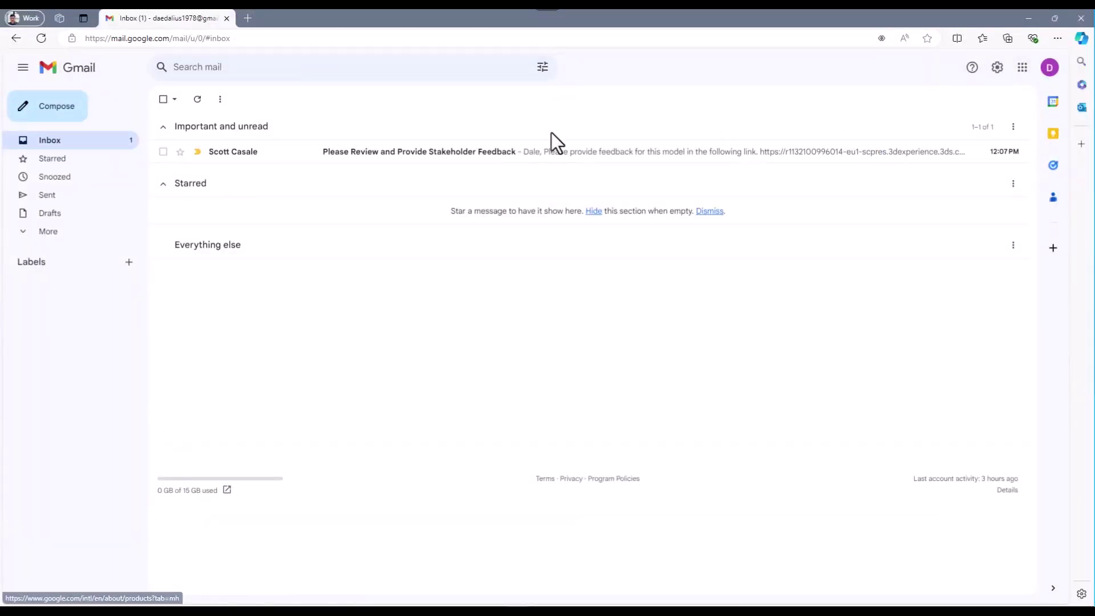
Step: Switch to Gmail, open the model link in the stakeholder feedback e-mail and sign in to 3DEXPERIENCE with the guest's e-mail and password
{"action": "left_click", "coordinate": [391, 153]}
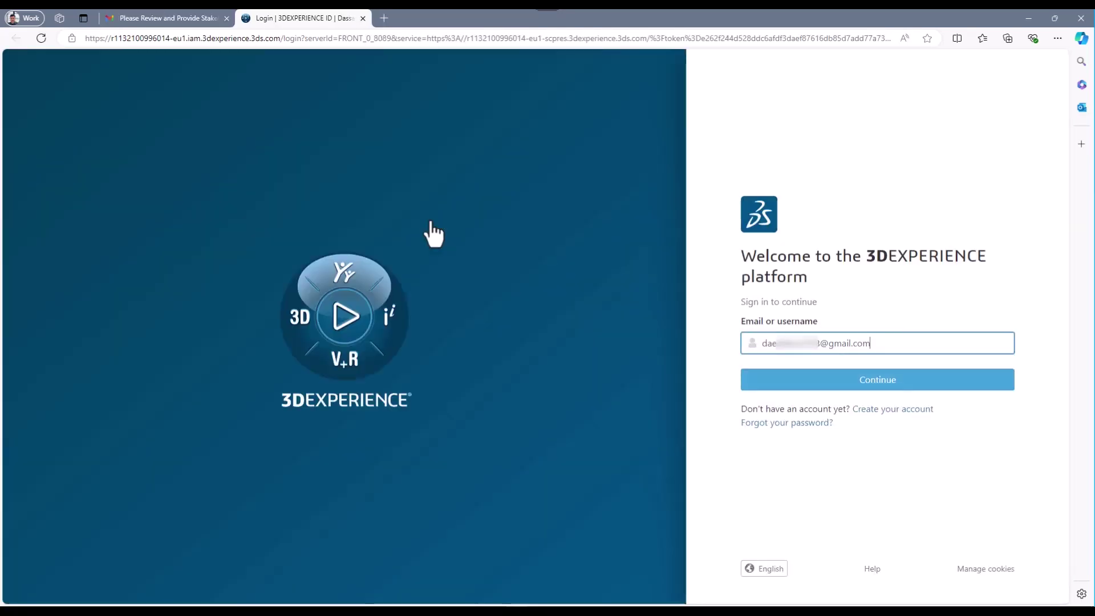
{"action": "left_click", "coordinate": [879, 388]}
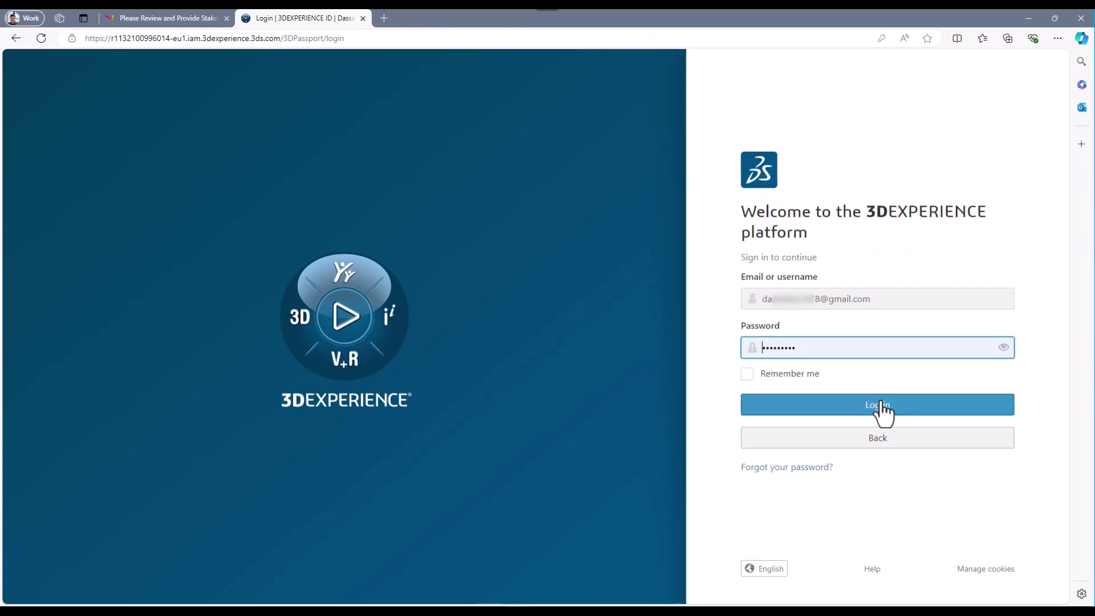
{"action": "left_click", "coordinate": [883, 405]}
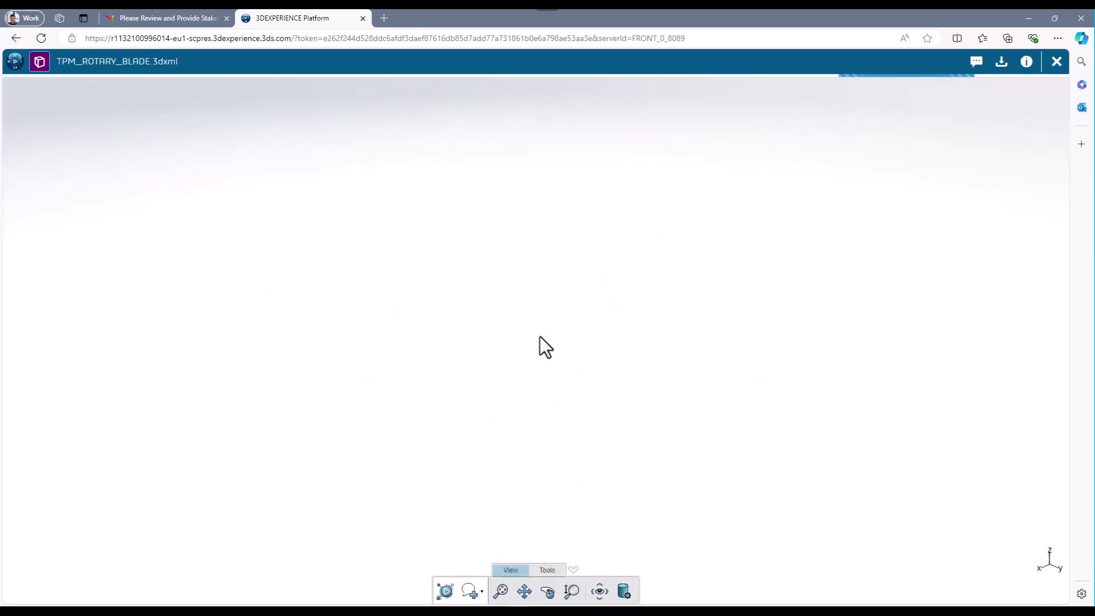
Step: Turn the blade's logo face to the front and apply the Shaded view preset with no edges
{"action": "mouse_move", "coordinate": [529, 580]}
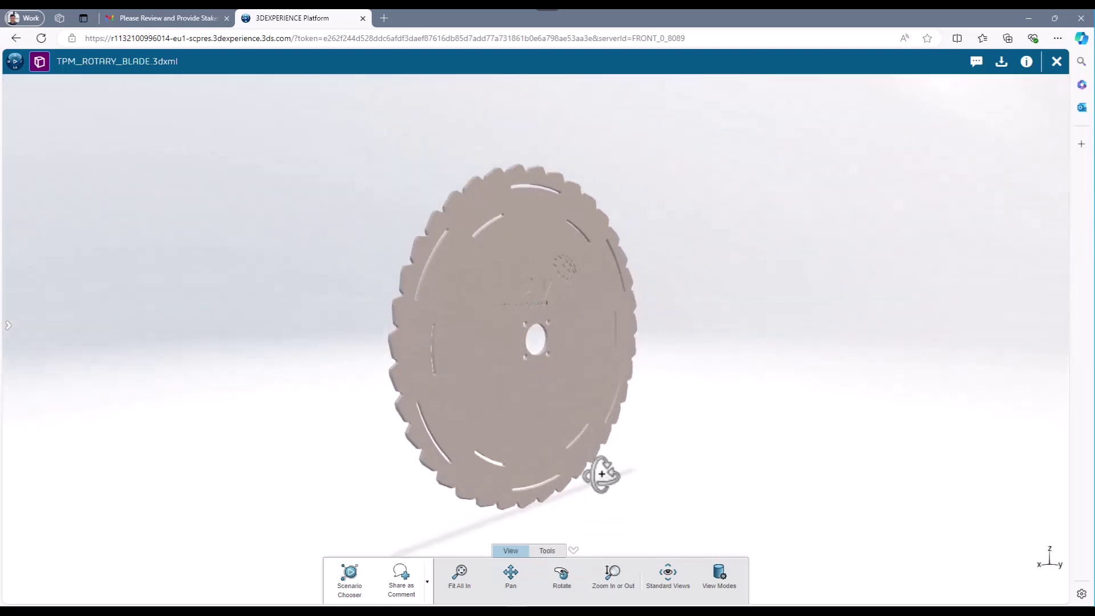
{"action": "left_click_drag", "start_coordinate": [602, 474], "coordinate": [665, 557]}
{"action": "left_click", "coordinate": [720, 573]}
{"action": "left_click", "coordinate": [257, 171]}
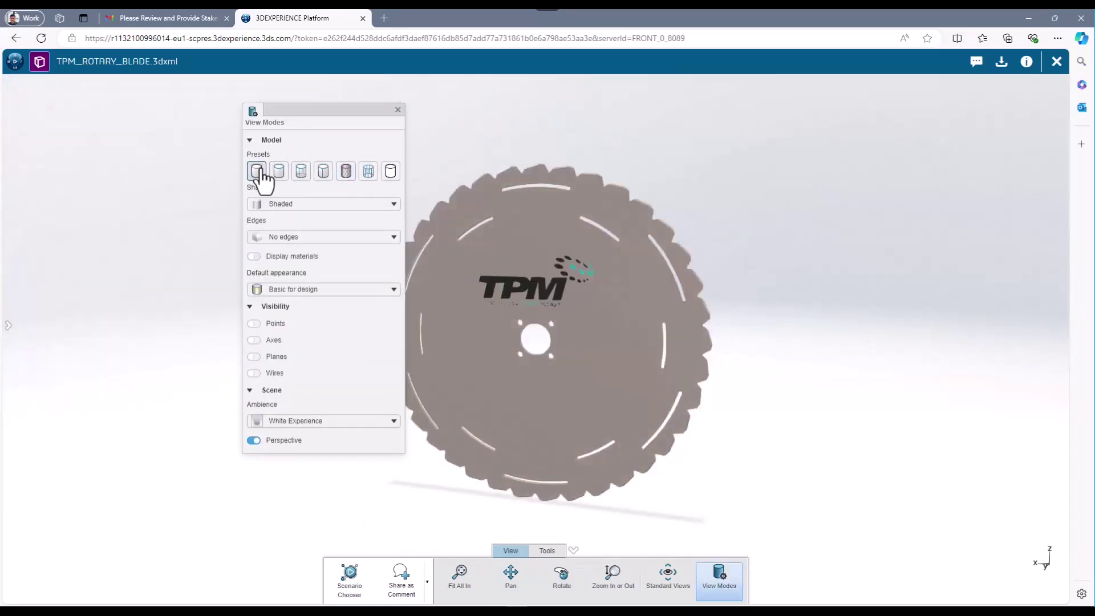
{"action": "left_click", "coordinate": [398, 110]}
Step: Add the red text annotation "this looks good to work with" in the empty area beside the blade
{"action": "scroll", "coordinate": [538, 337], "scroll_direction": "up", "scroll_amount": 5}
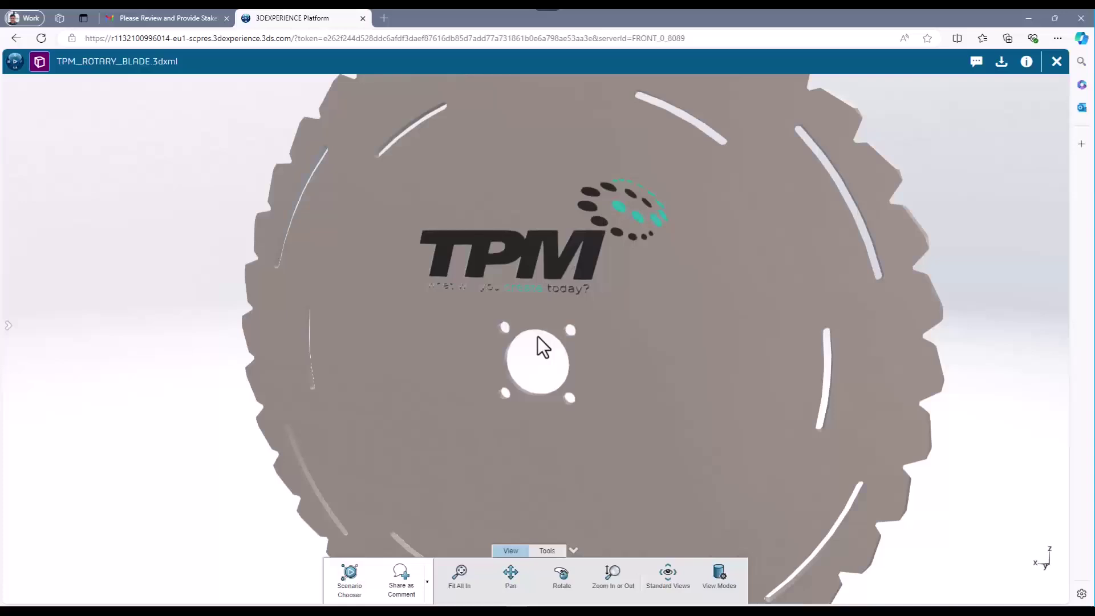
{"action": "left_click_drag", "start_coordinate": [538, 336], "coordinate": [573, 401]}
{"action": "scroll", "coordinate": [564, 391], "scroll_direction": "down", "scroll_amount": 3}
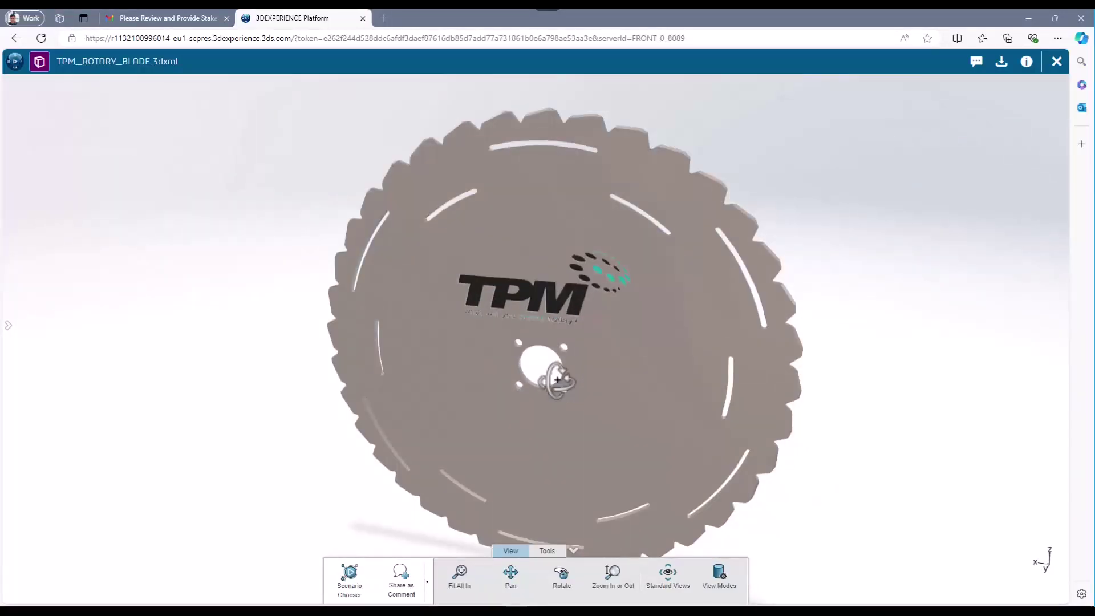
{"action": "left_click", "coordinate": [547, 551]}
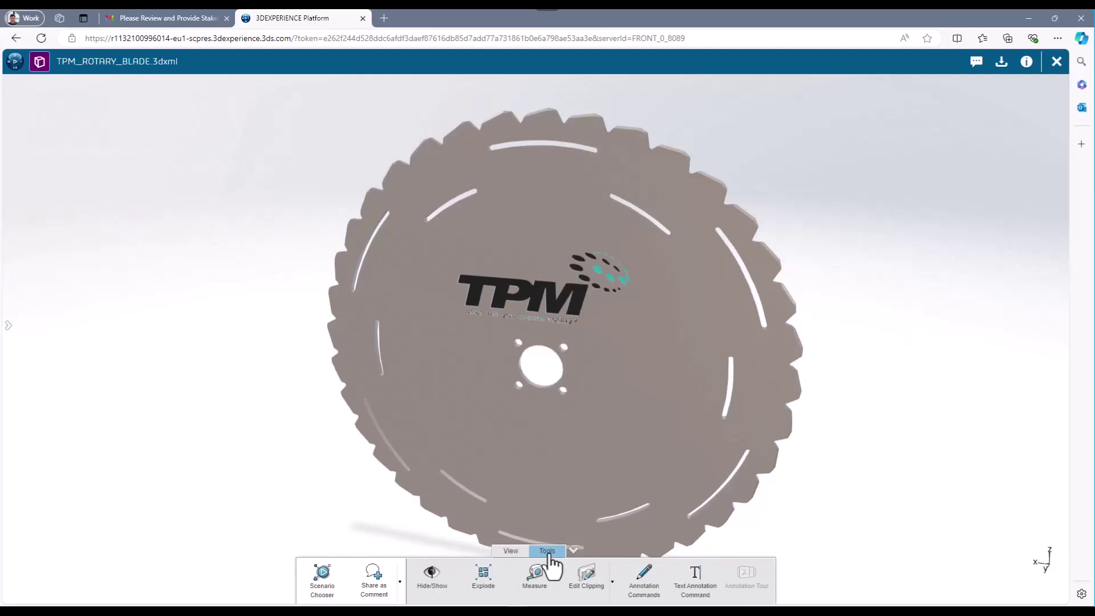
{"action": "left_click", "coordinate": [696, 577]}
{"action": "left_click", "coordinate": [667, 347]}
{"action": "left_click", "coordinate": [850, 245]}
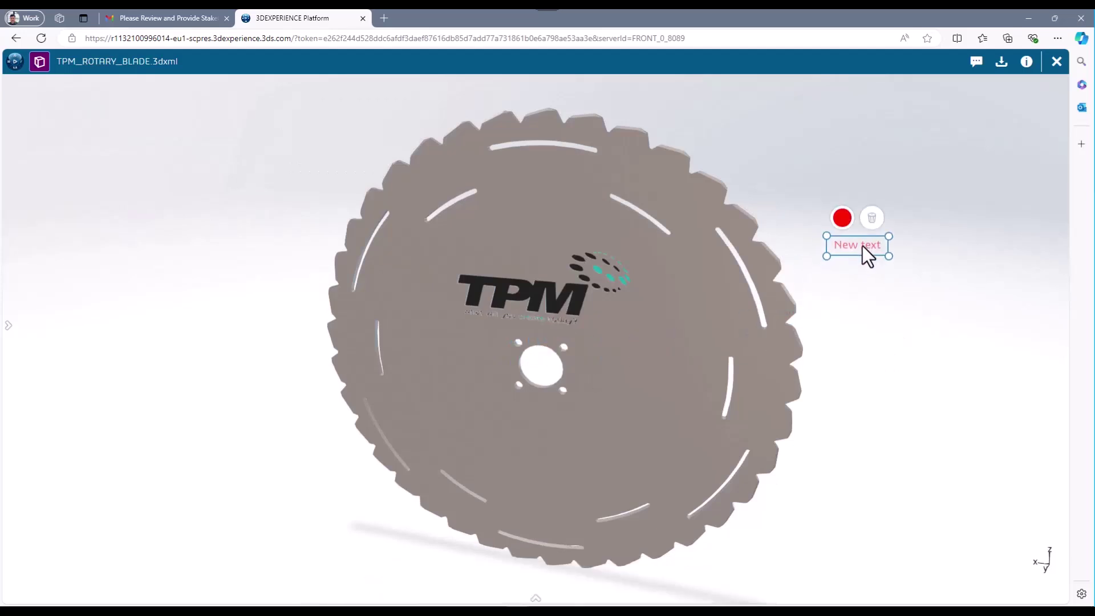
{"action": "left_click", "coordinate": [862, 249]}
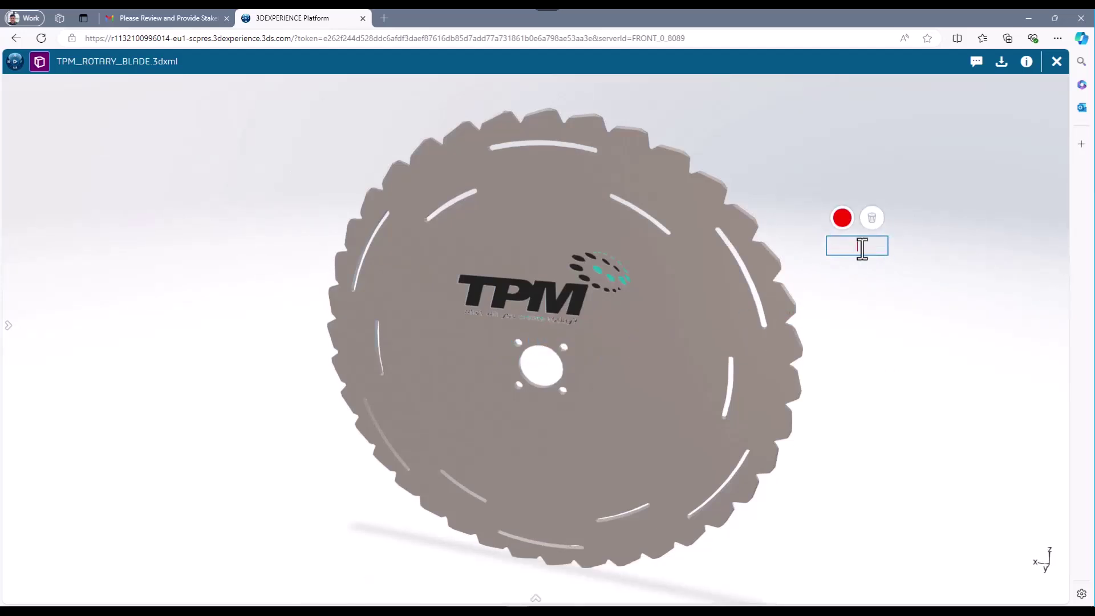
{"action": "type", "text": "this looks good to work with"}
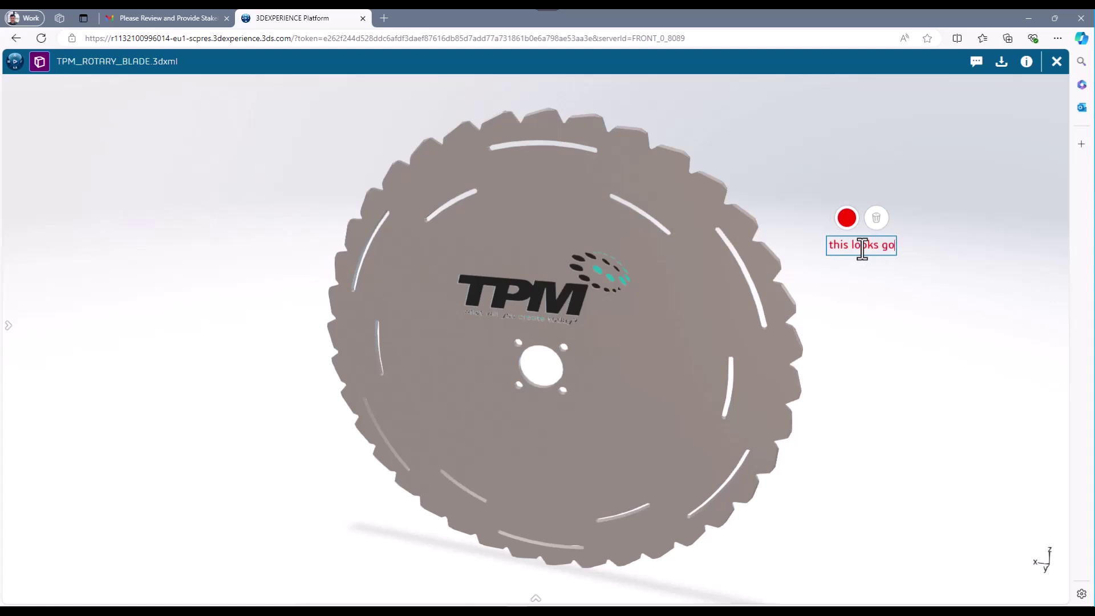
{"action": "left_click", "coordinate": [868, 288]}
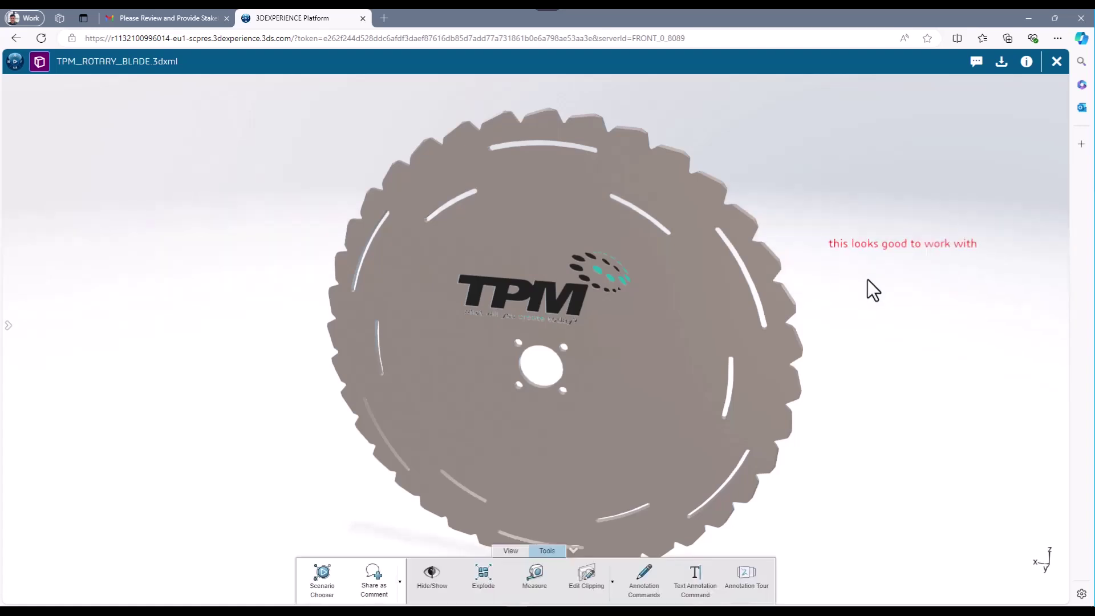
Step: Measure the diameter of the blade's central hole and place its label outside the blade, just below the text annotation
{"action": "left_click", "coordinate": [536, 573]}
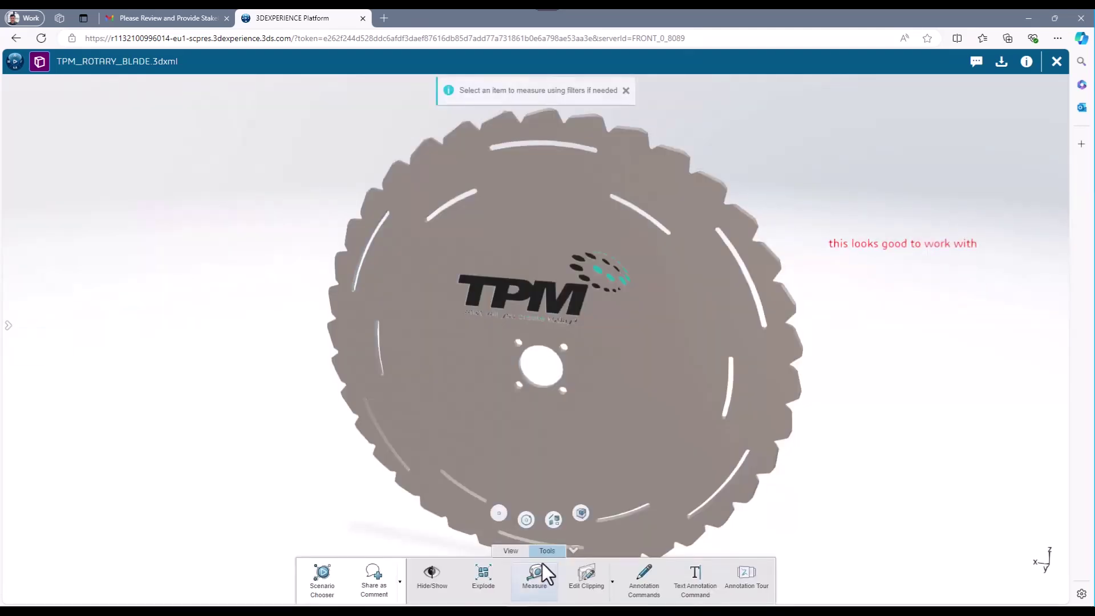
{"action": "left_click", "coordinate": [554, 519]}
{"action": "left_click", "coordinate": [533, 384]}
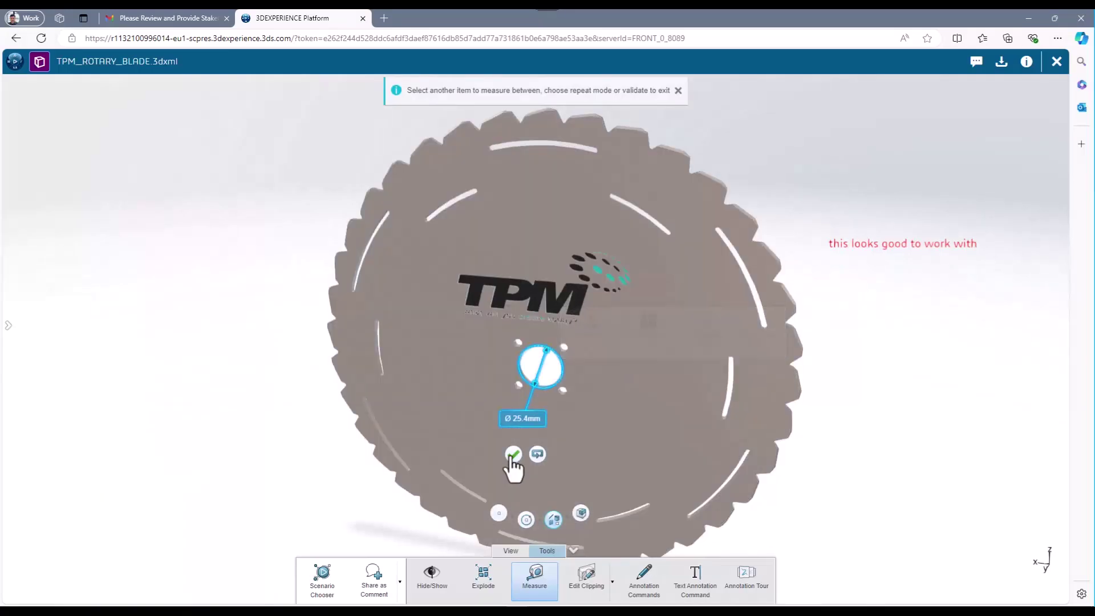
{"action": "left_click", "coordinate": [514, 454]}
{"action": "left_click_drag", "start_coordinate": [522, 419], "coordinate": [802, 306]}
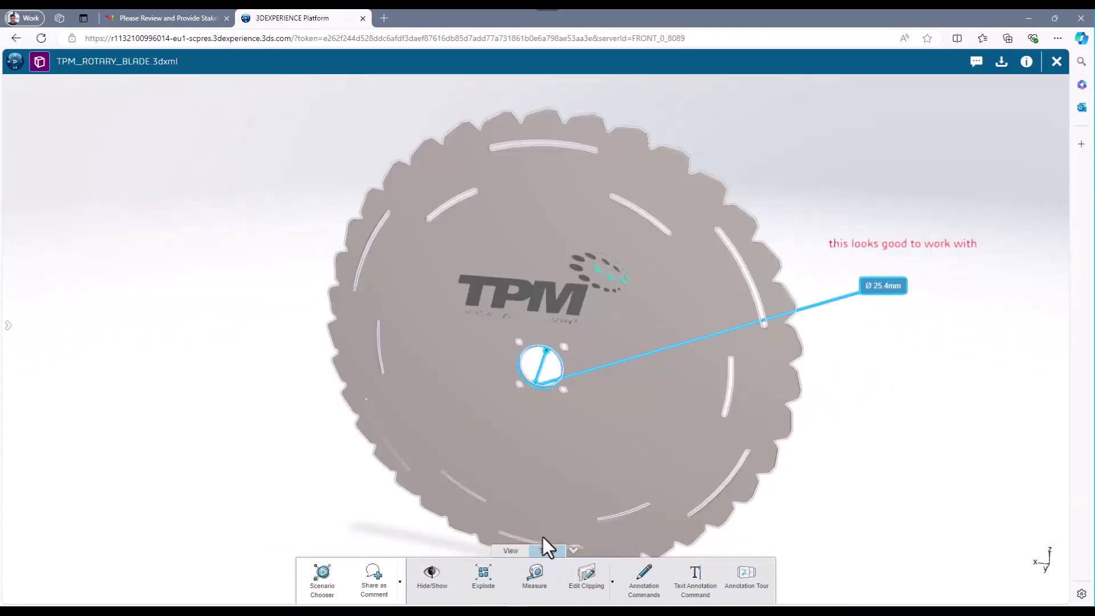
Step: Post the comment "Received" on the shared blade model
{"action": "left_click", "coordinate": [976, 63]}
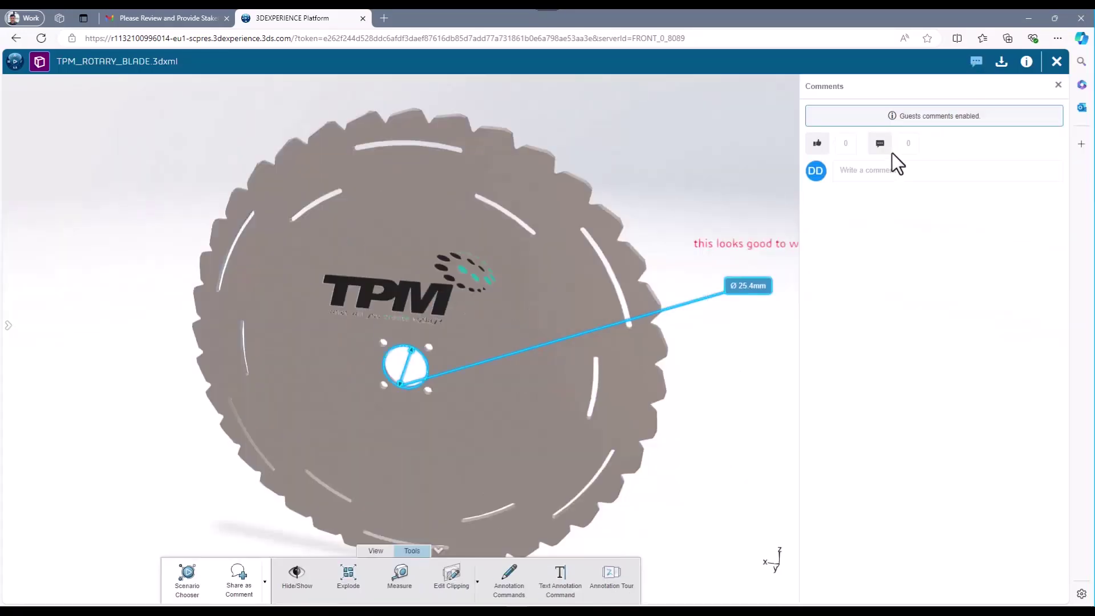
{"action": "left_click", "coordinate": [865, 175]}
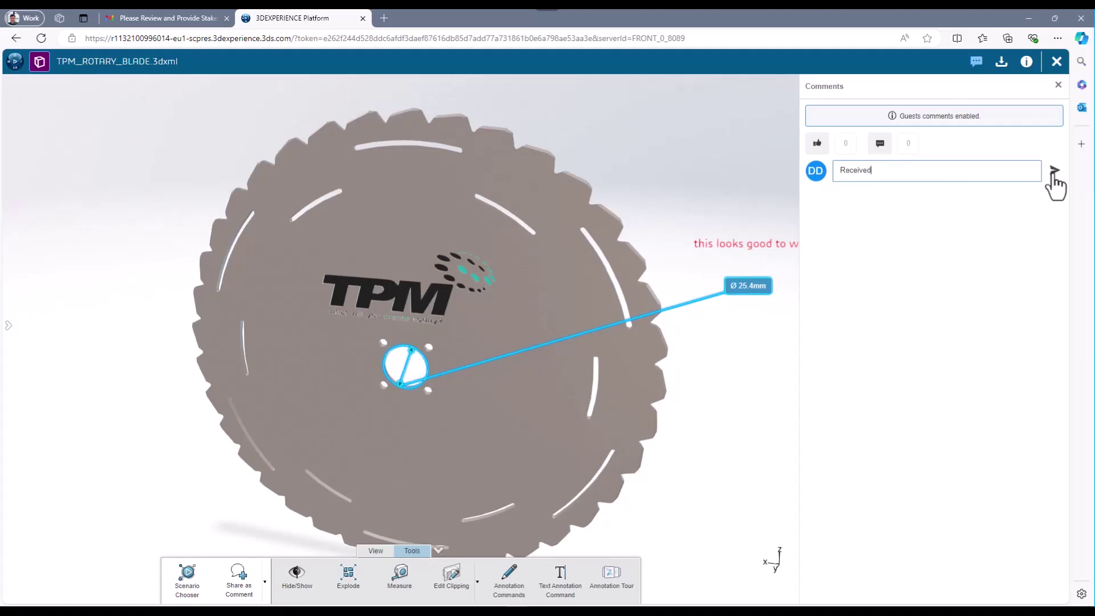
{"action": "left_click", "coordinate": [1054, 171]}
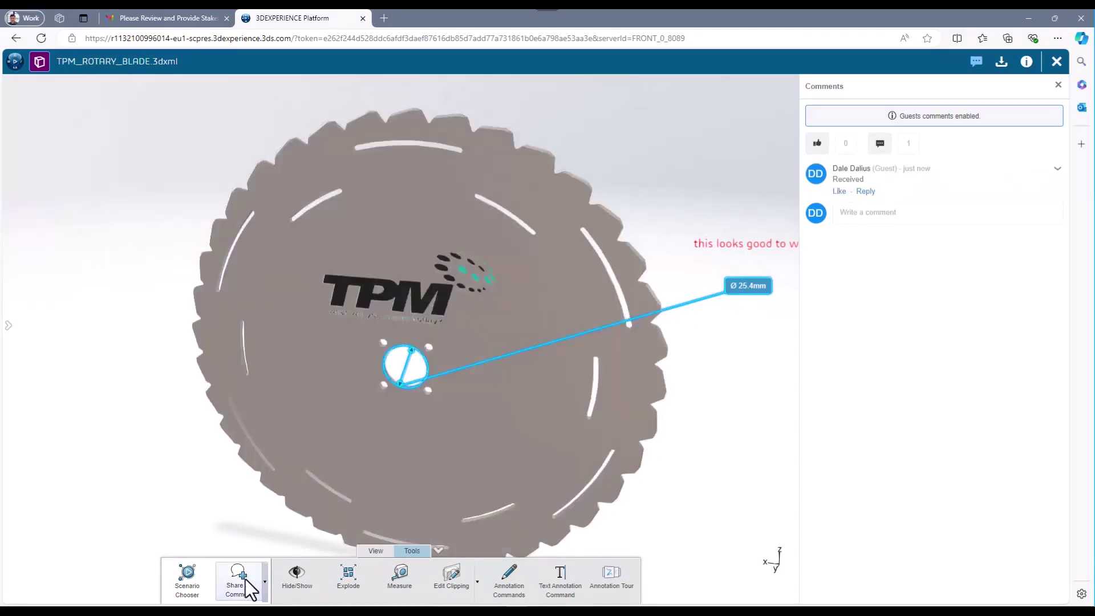
Step: Share the marked-up blade view as a comment with the text "Mark-up" and post it
{"action": "left_click", "coordinate": [242, 581]}
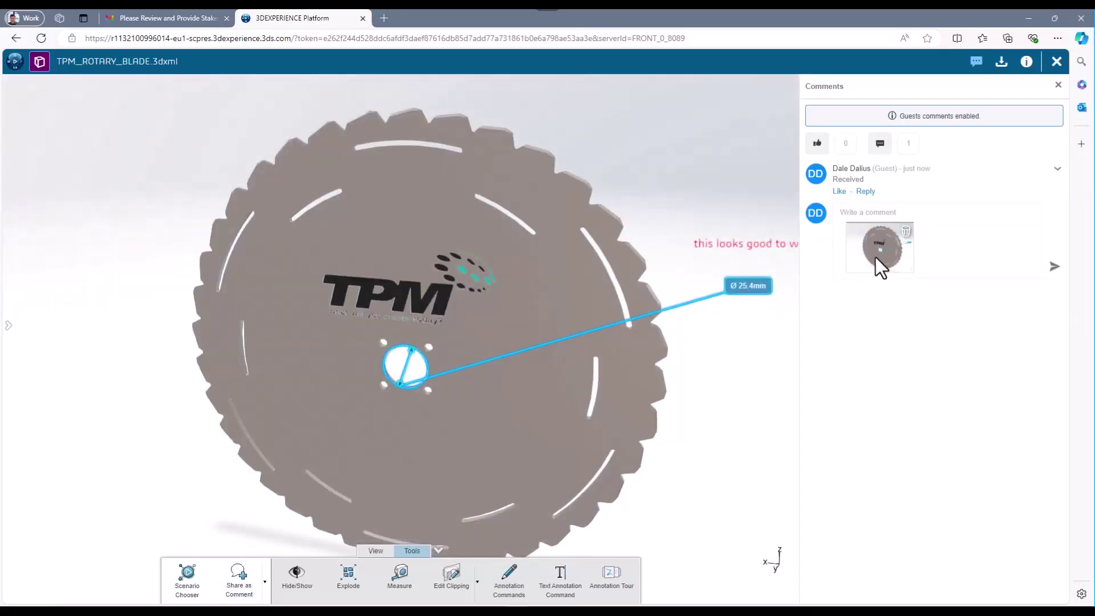
{"action": "left_click", "coordinate": [873, 215]}
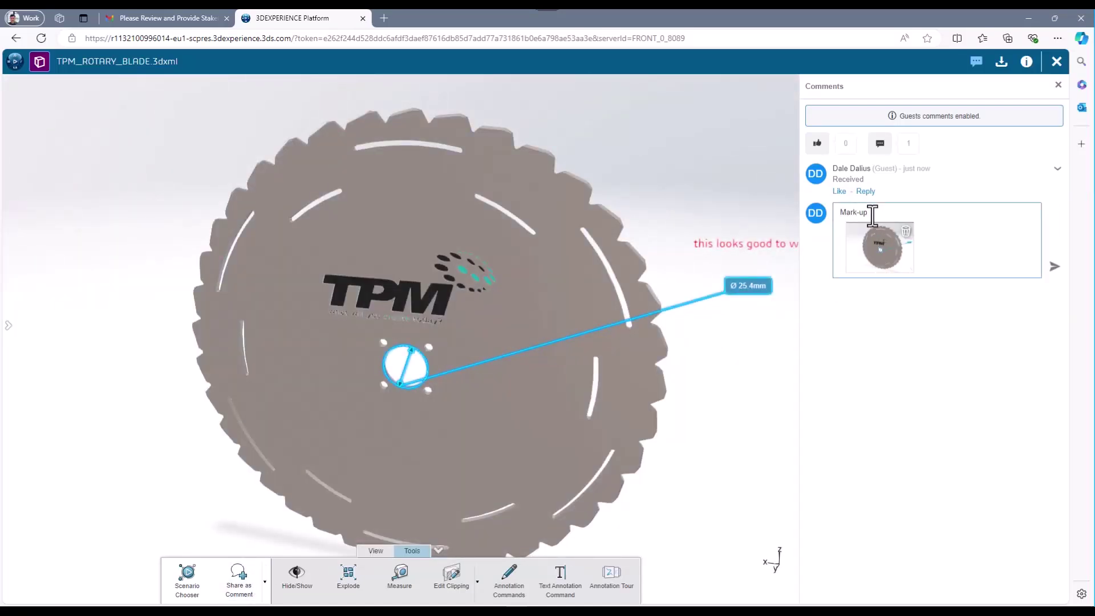
{"action": "left_click", "coordinate": [1055, 267]}
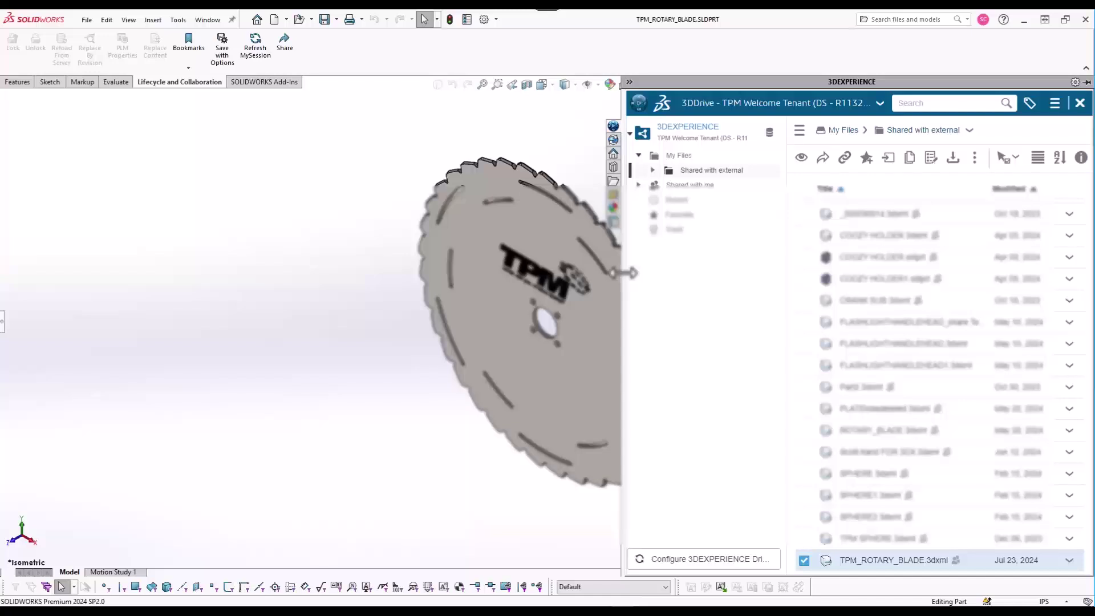
Step: In SOLIDWORKS, widen the 3DDrive pane and show the comments in the file information of TPM_ROTARY_BLADE.3dxml
{"action": "left_click_drag", "start_coordinate": [630, 273], "coordinate": [172, 276]}
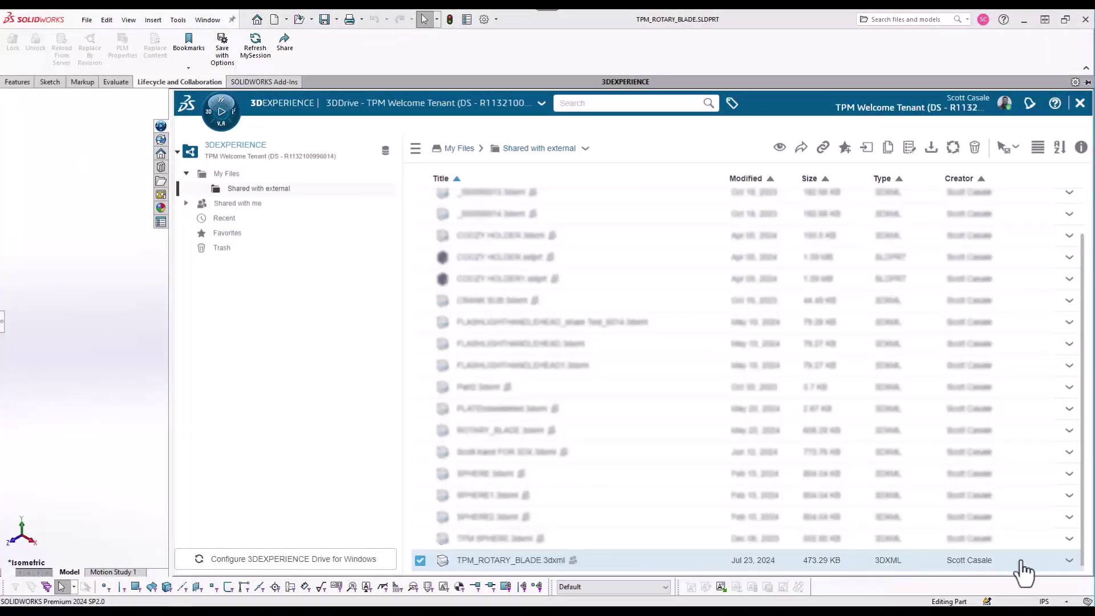
{"action": "left_click", "coordinate": [1070, 560]}
{"action": "mouse_move", "coordinate": [1060, 551]}
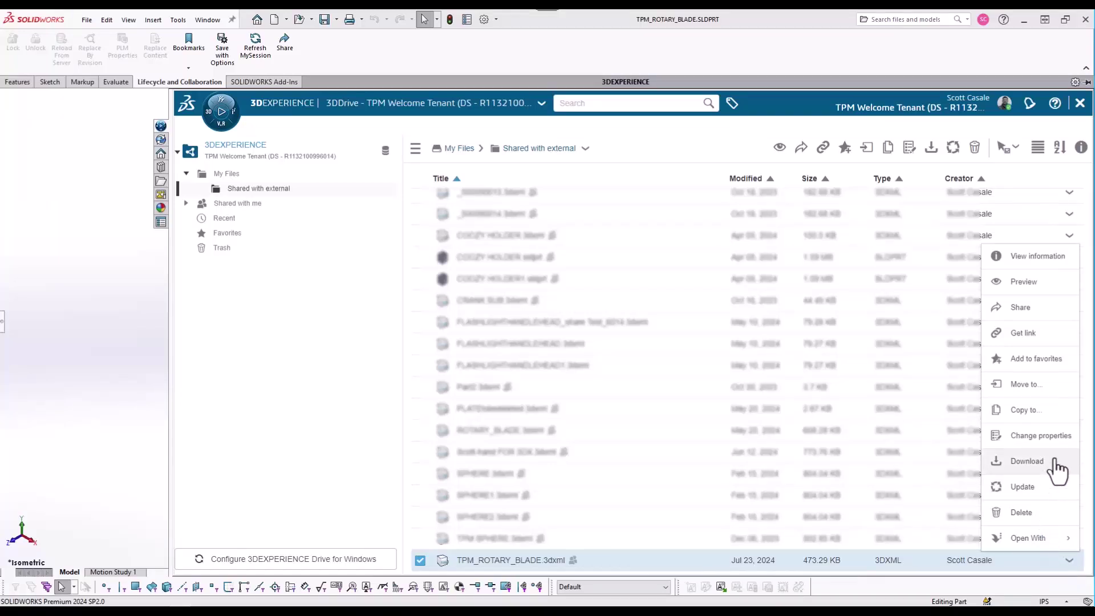
{"action": "left_click", "coordinate": [1028, 257]}
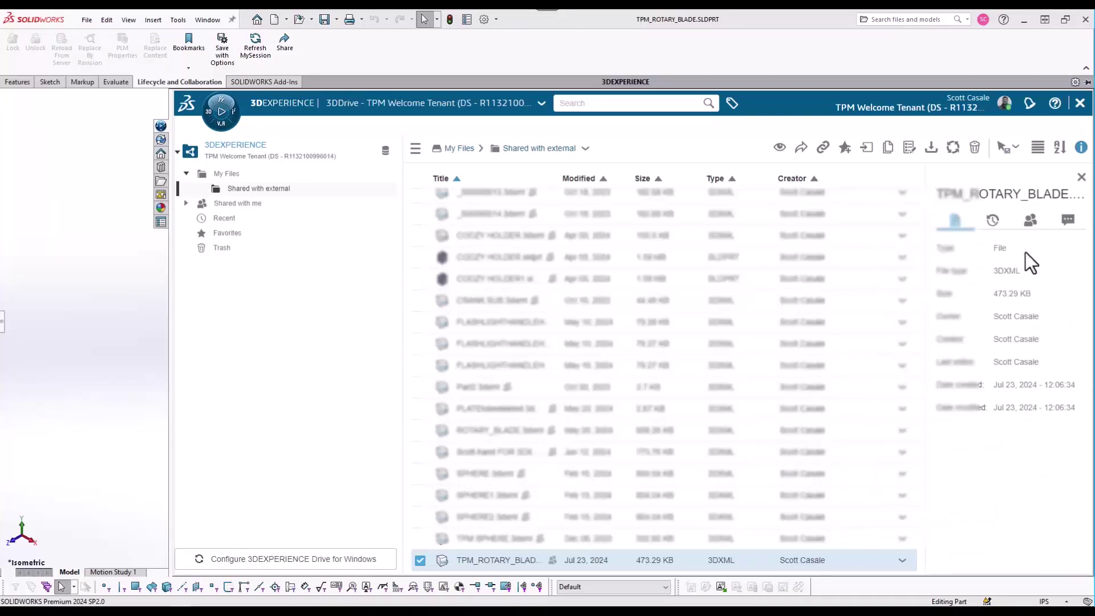
{"action": "left_click", "coordinate": [1068, 221]}
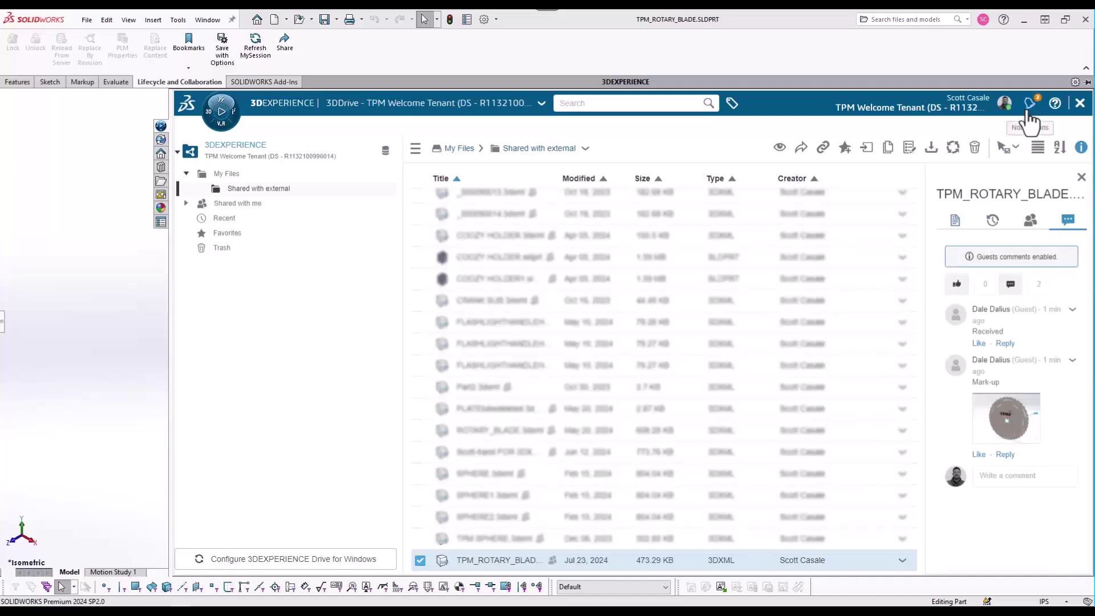
Step: Open the guest's "Mark-up" comment snapshot in 3DPlay, enlarge the viewing area and display the comments beside the model
{"action": "left_click", "coordinate": [1008, 417]}
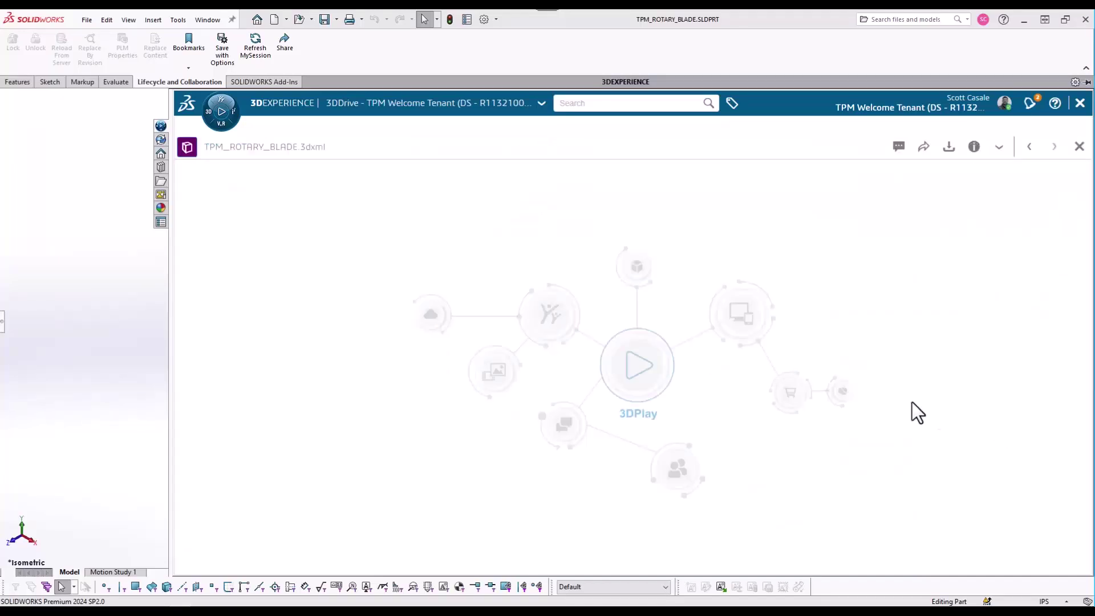
{"action": "left_click_drag", "start_coordinate": [172, 313], "coordinate": [73, 313]}
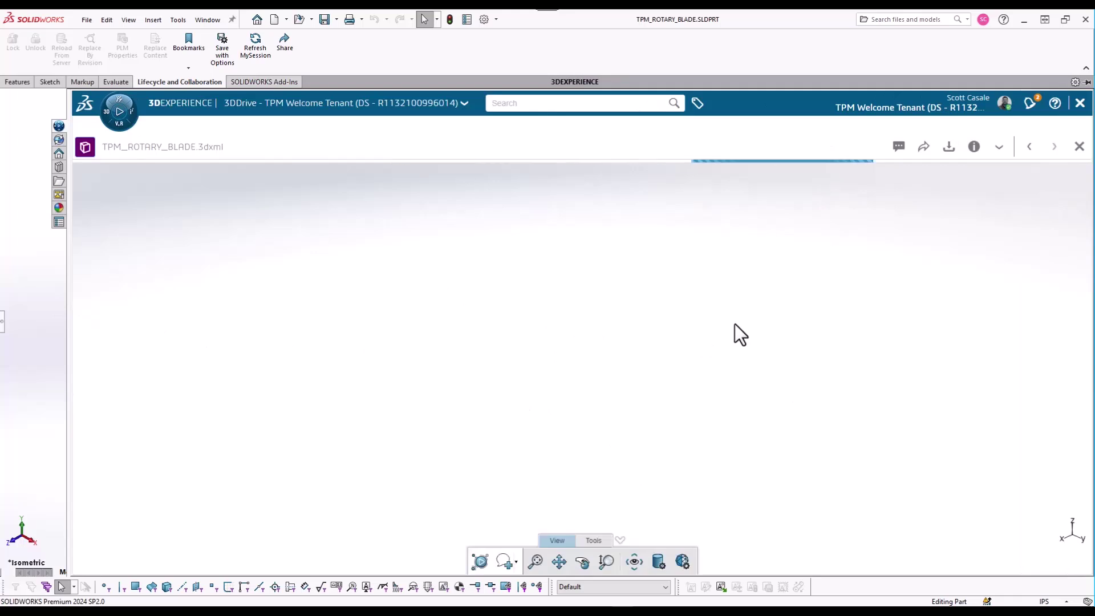
{"action": "left_click", "coordinate": [899, 147]}
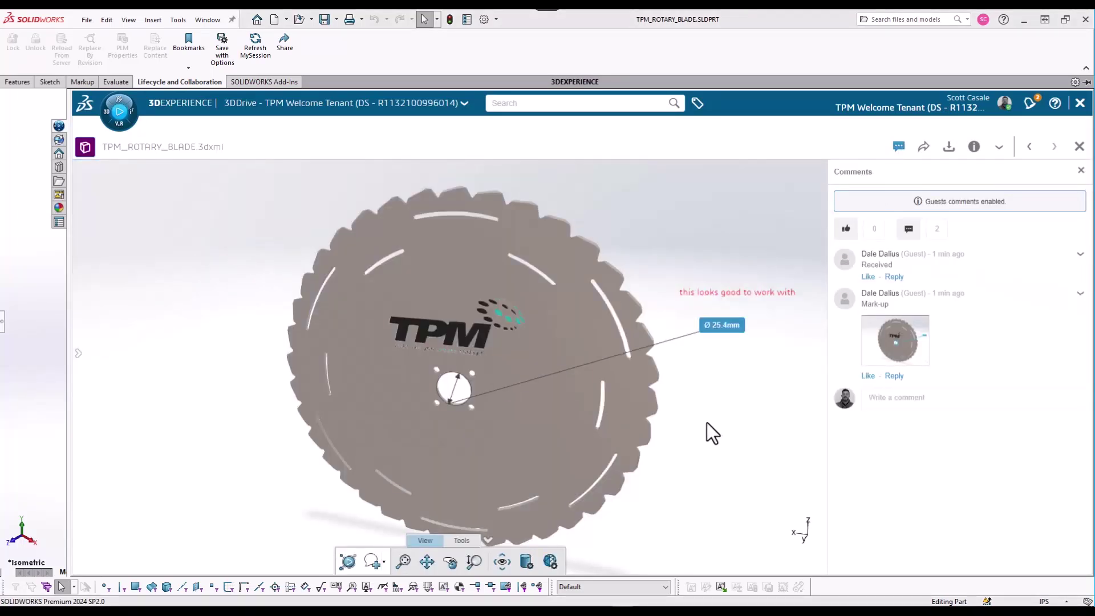
Step: Paste the share link containing the access token into the Website field of the blade part's SOLIDWORKS PDM data card and save the card
{"action": "left_click", "coordinate": [59, 139]}
{"action": "left_click_drag", "start_coordinate": [68, 247], "coordinate": [371, 255]}
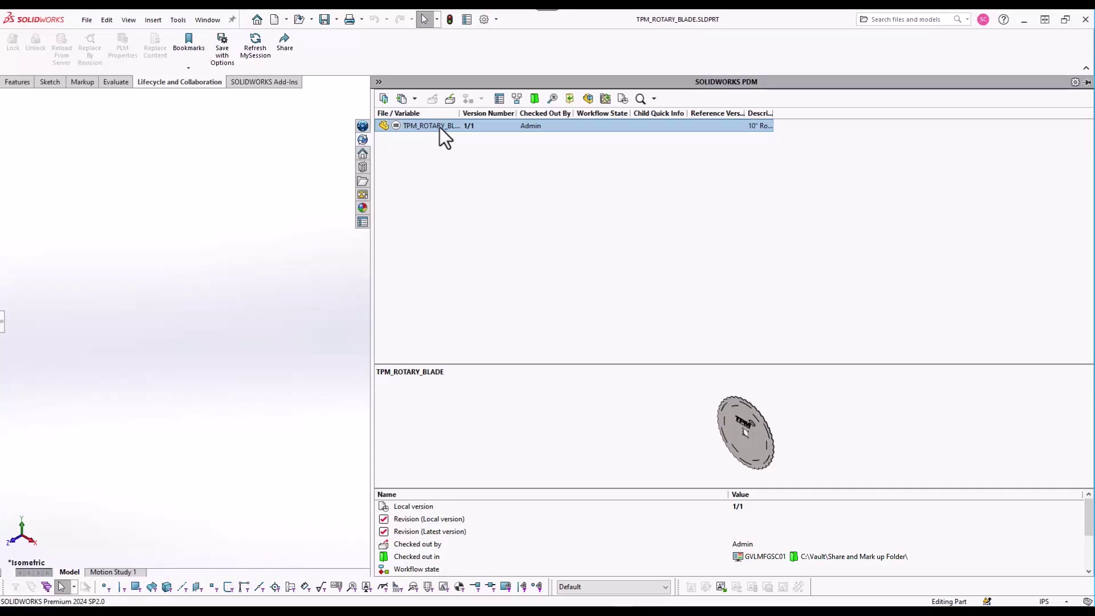
{"action": "left_click", "coordinate": [499, 100]}
{"action": "left_click", "coordinate": [445, 255]}
{"action": "key", "text": "ctrl+v"}
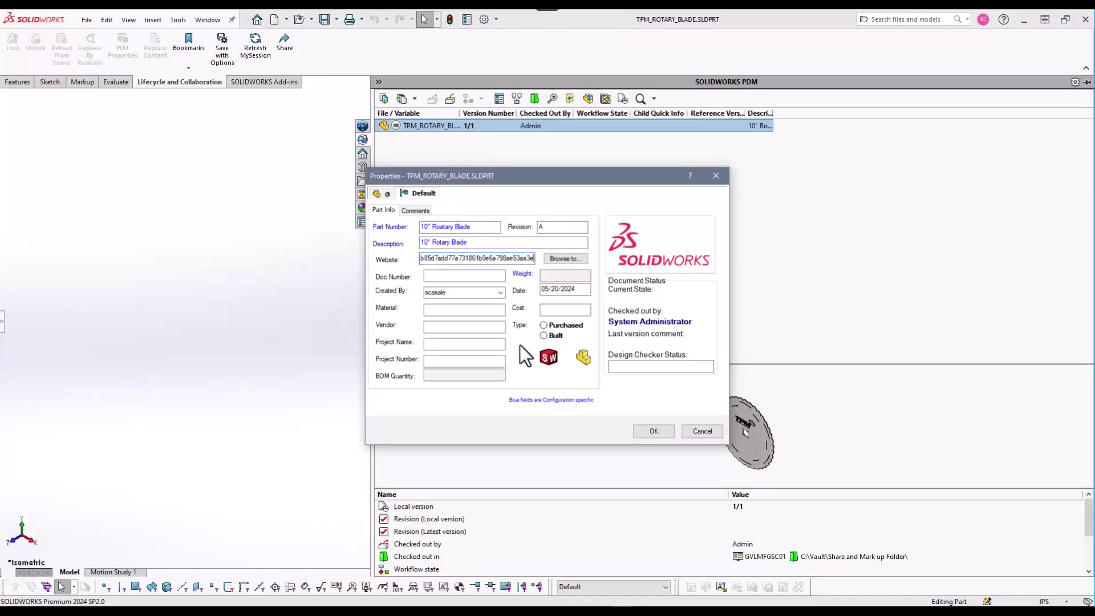
{"action": "left_click", "coordinate": [650, 431]}
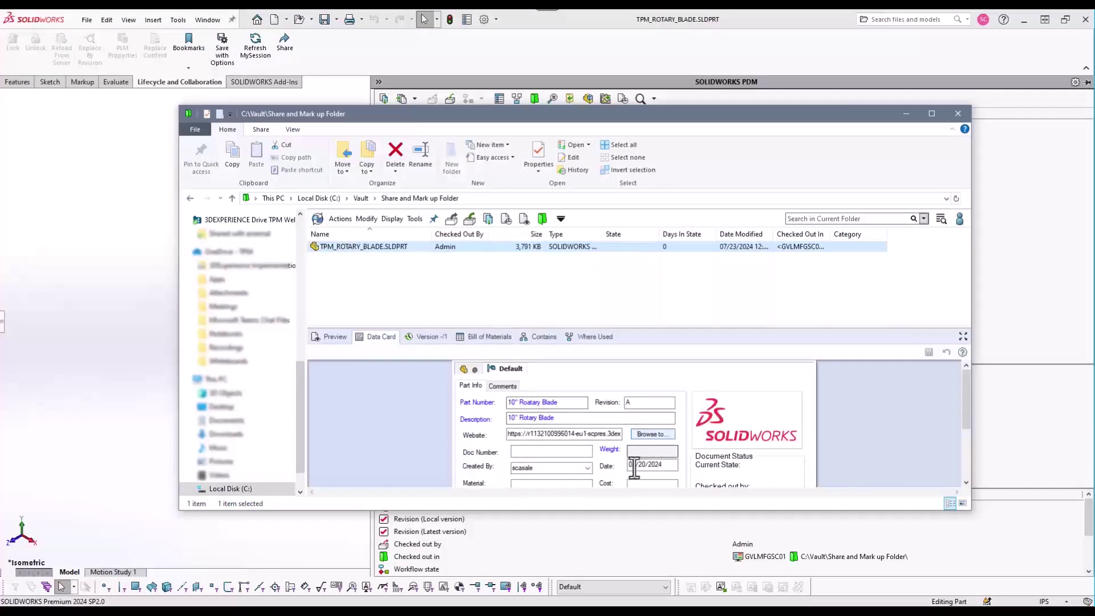
Step: From the blade's data card in the maximized vault window, open the Website link and view the guest's mark-up, leaving the comments hidden
{"action": "left_click", "coordinate": [932, 114]}
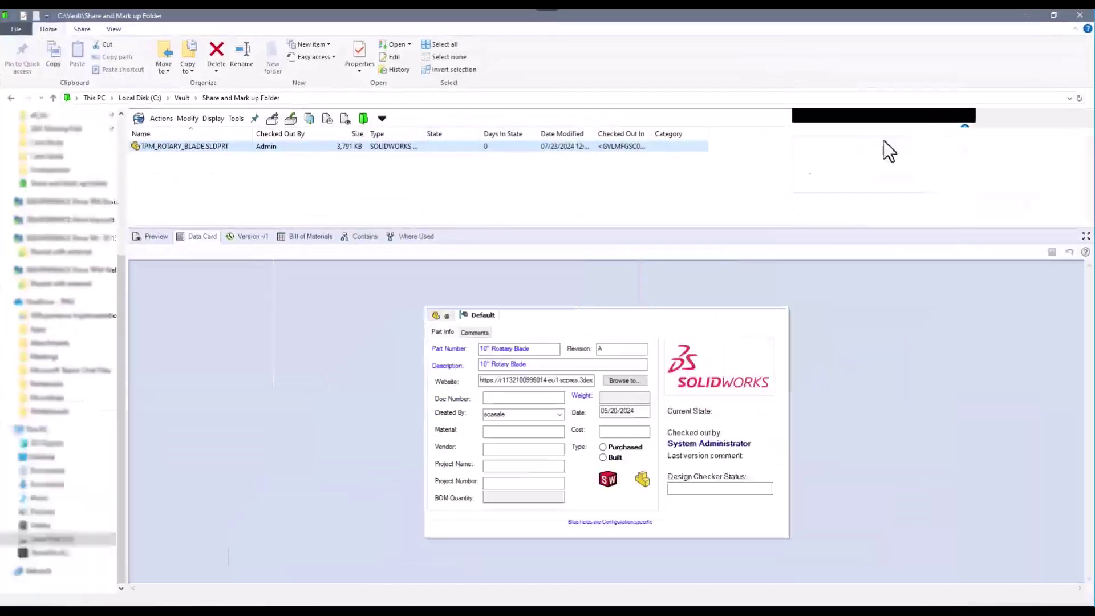
{"action": "left_click", "coordinate": [621, 380]}
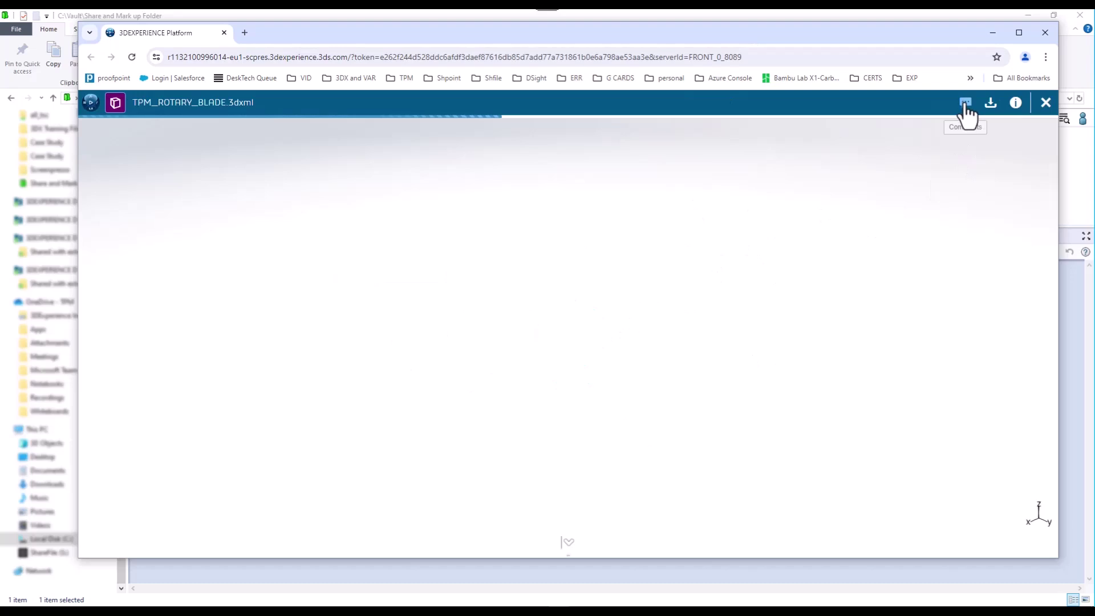
{"action": "left_click", "coordinate": [965, 103]}
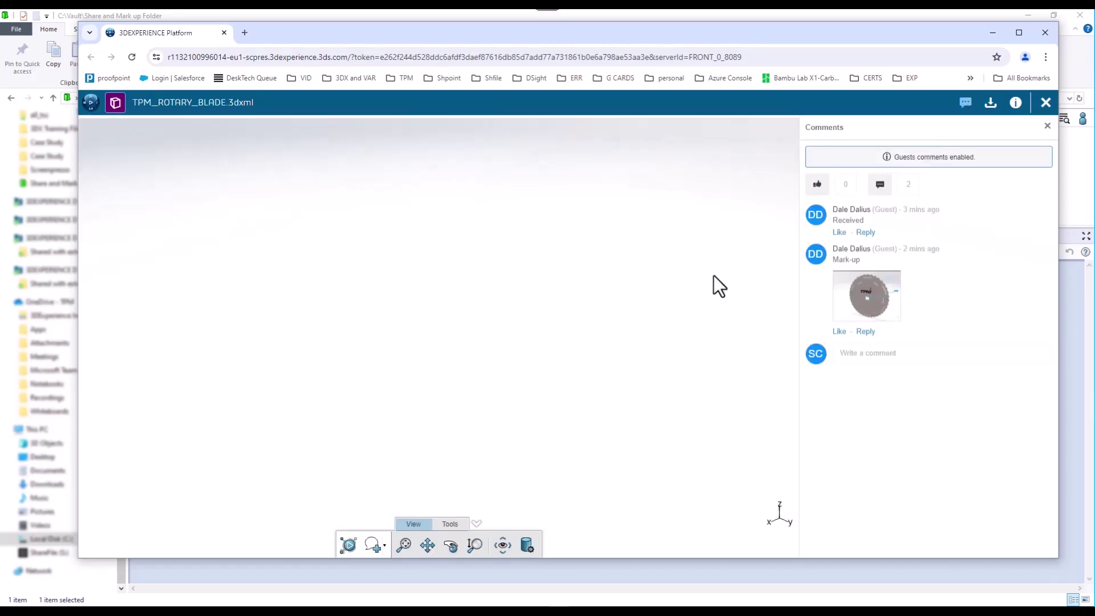
{"action": "left_click", "coordinate": [860, 297]}
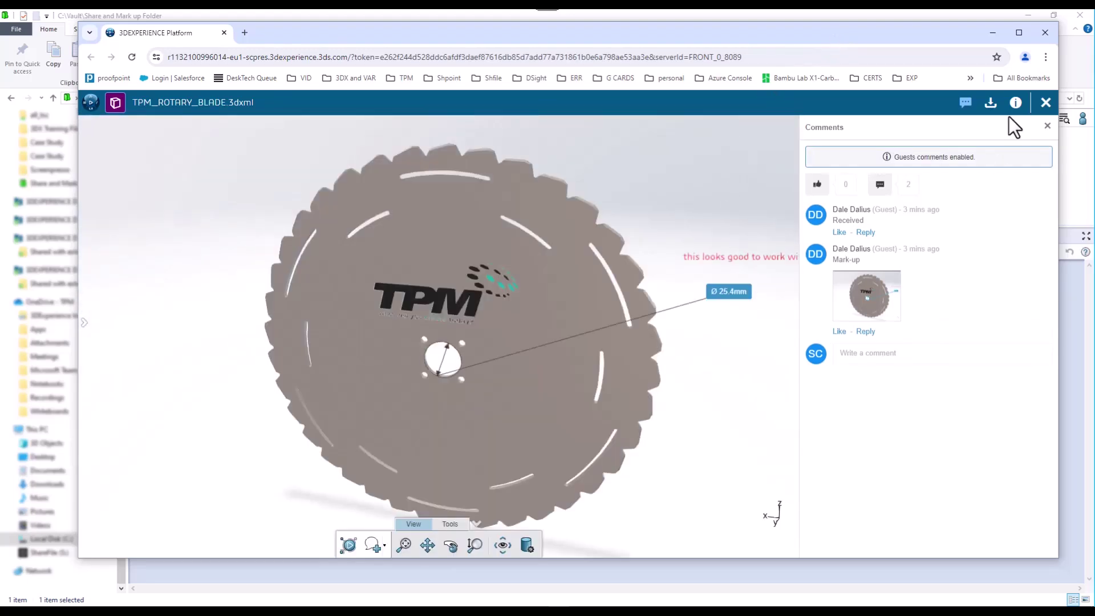
{"action": "left_click", "coordinate": [966, 105]}
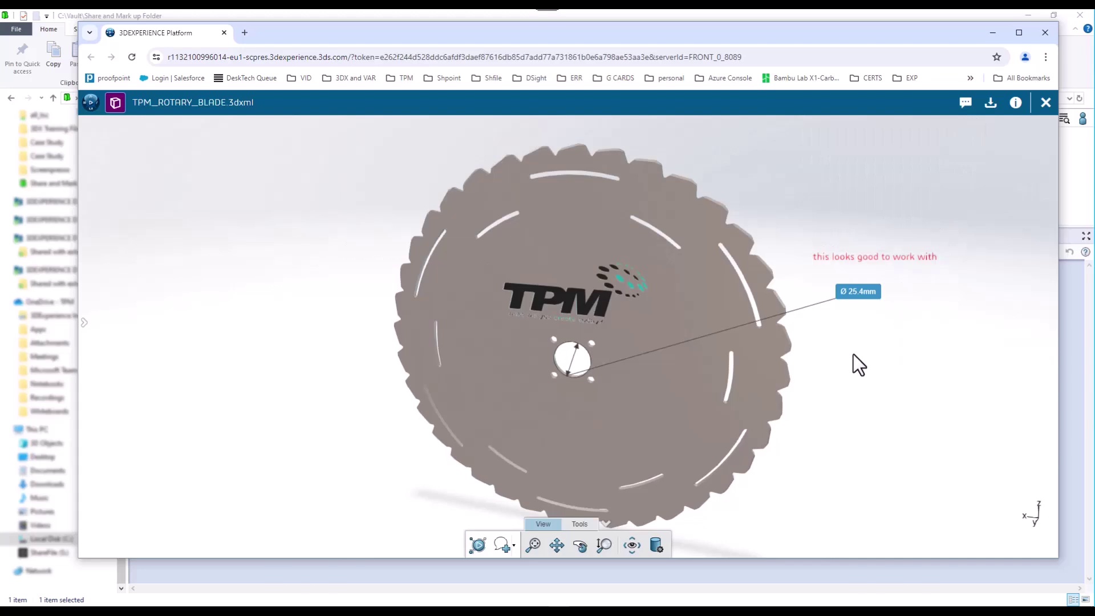